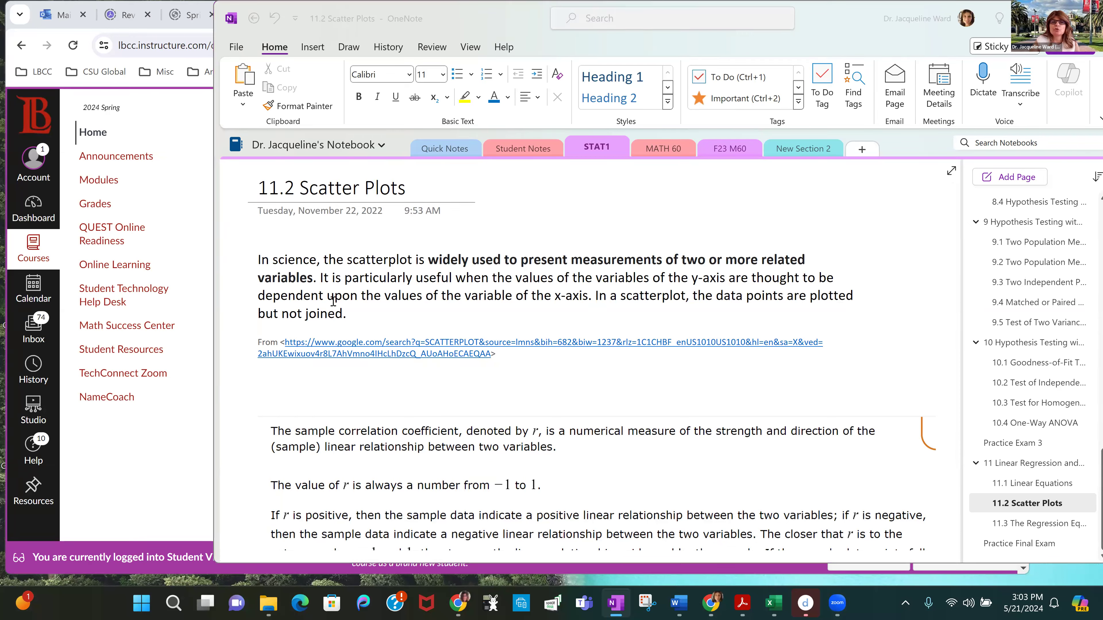
# Step: Open the preview of the 'Constructing a scatter plot (3m)' question from the ALEKS homework list
pyautogui.hotkey('alt', 'Tab')
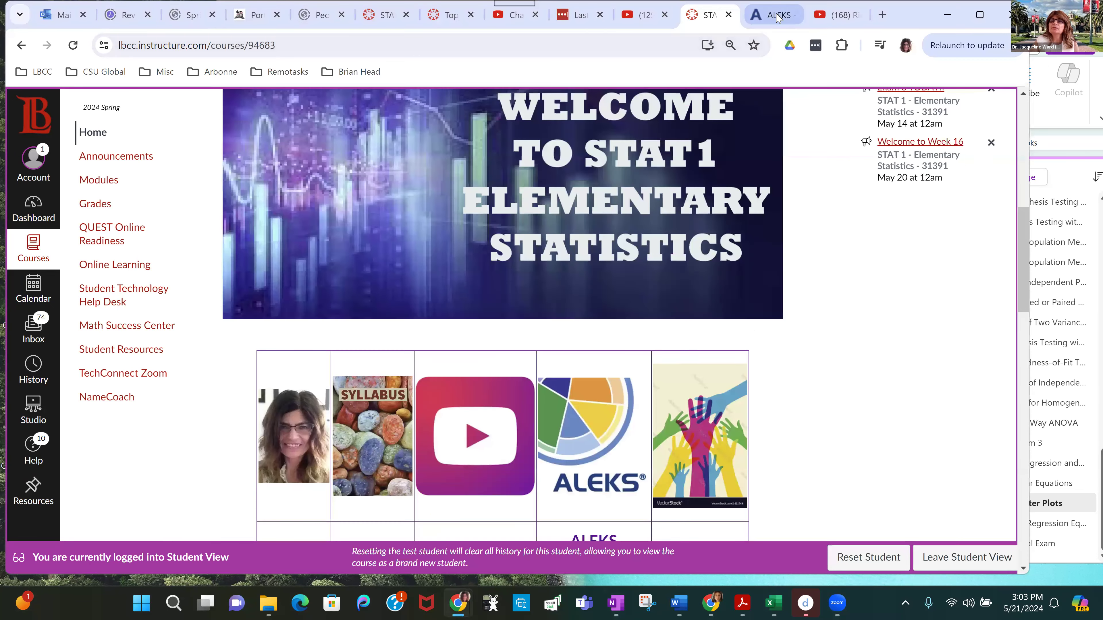
pyautogui.hotkey('ctrl', 'Tab')
pyautogui.scroll(4, 551, 192)
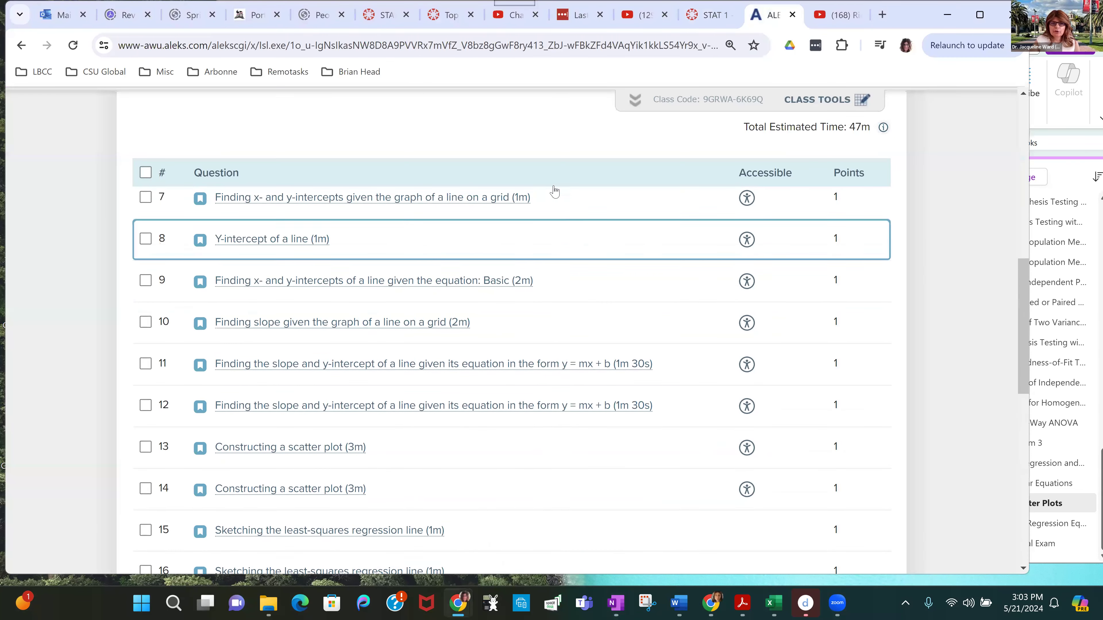
pyautogui.scroll(4, 526, 103)
pyautogui.scroll(-10, 508, 220)
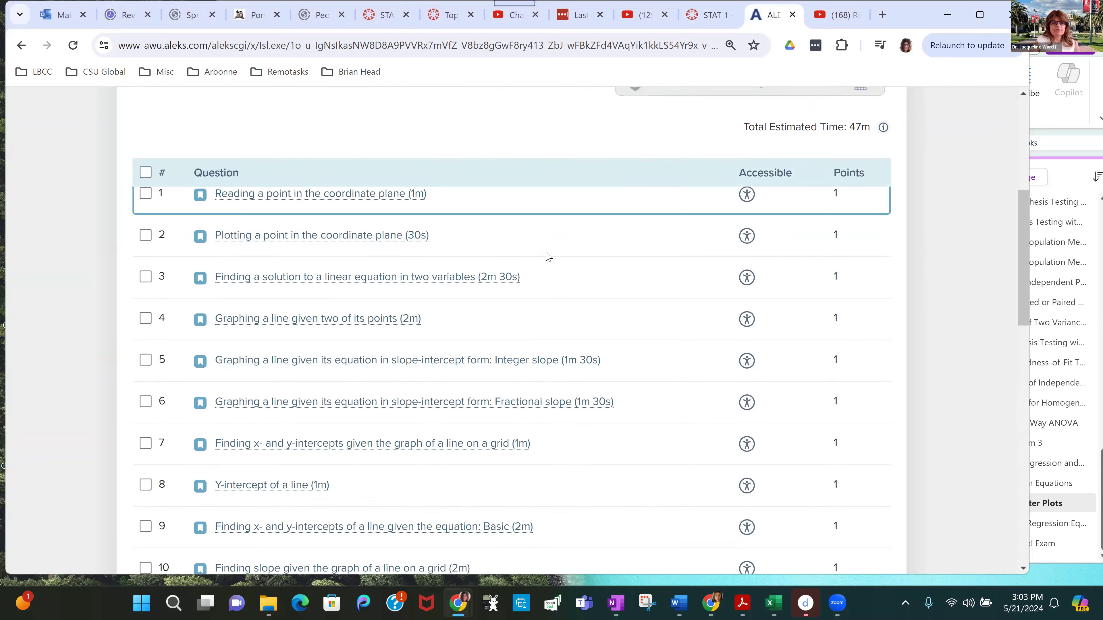
pyautogui.scroll(-2, 453, 350)
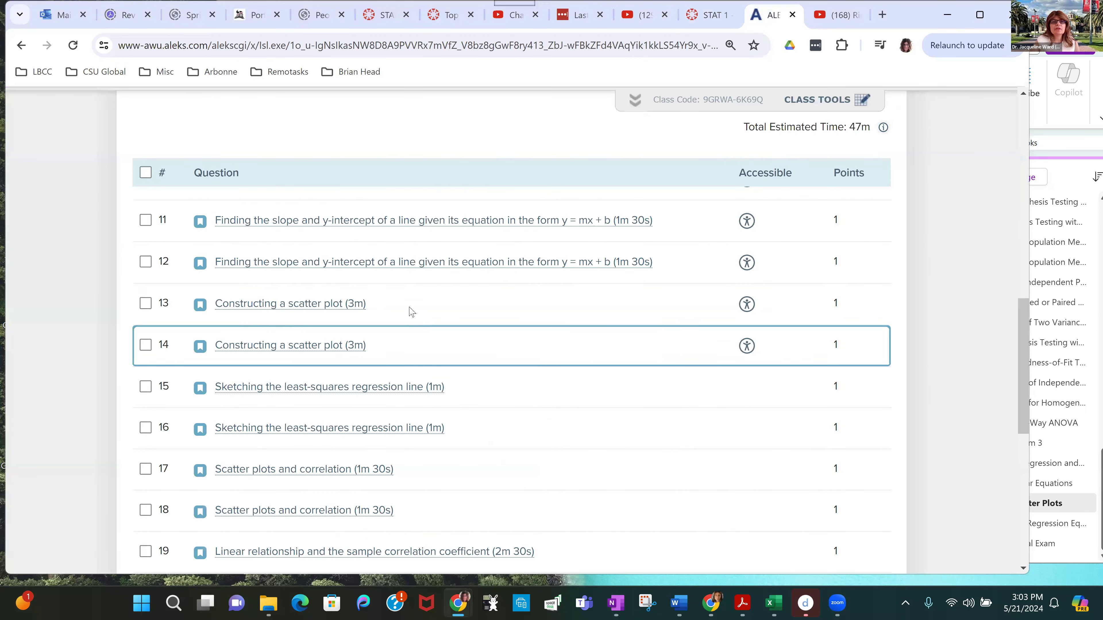
pyautogui.click(265, 306)
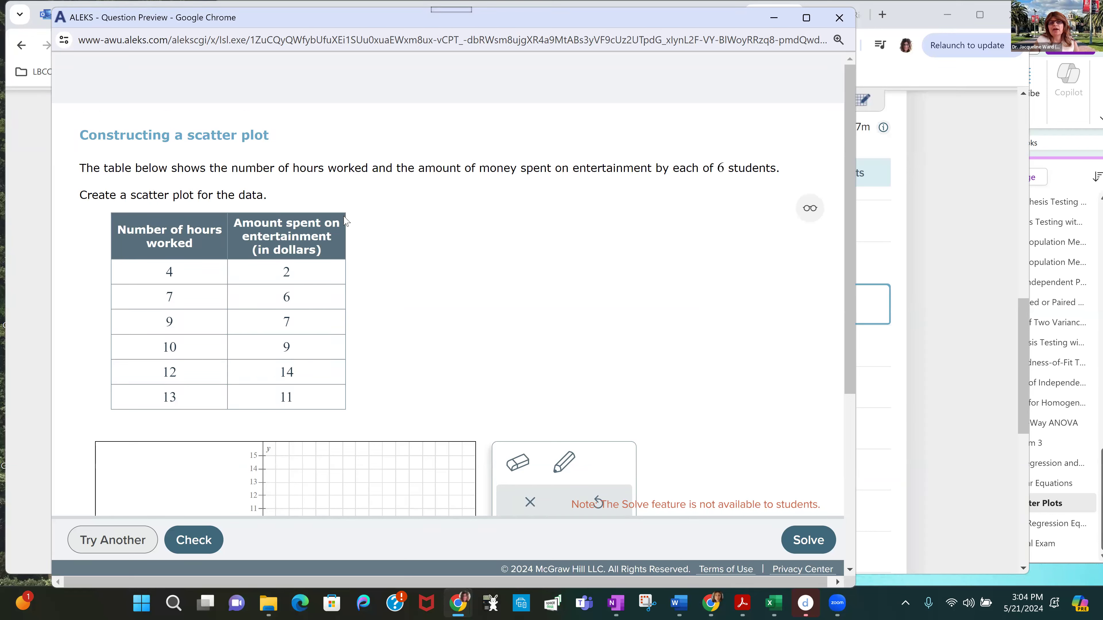
# Step: Bring the 0–15 hours-worked versus entertainment grid into view and select the point-plotting pencil tool
pyautogui.scroll(-5, 584, 202)
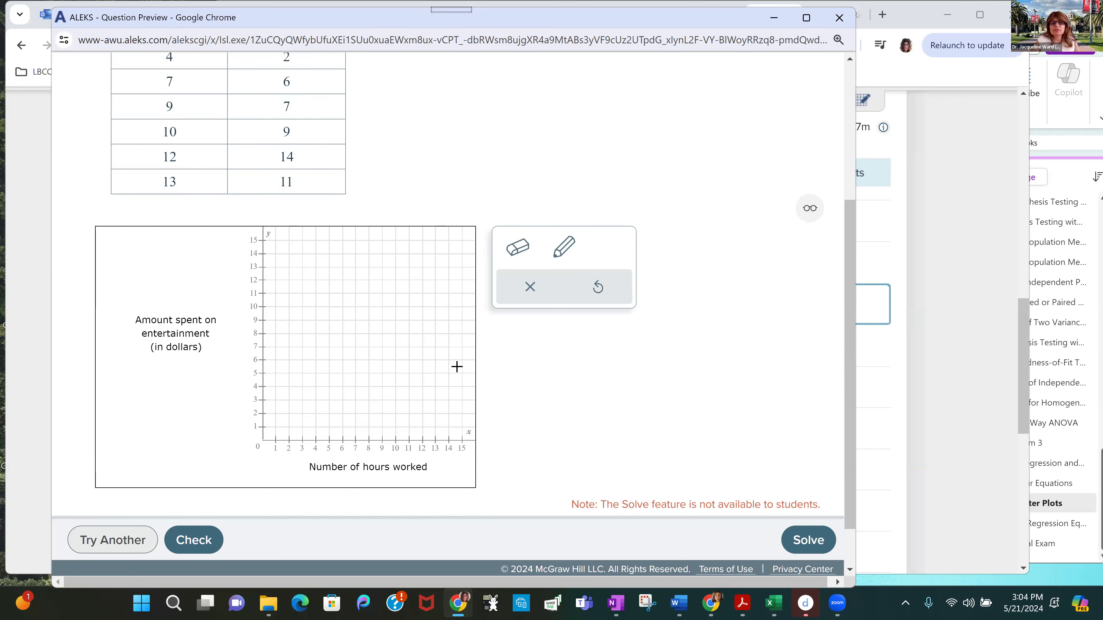
pyautogui.scroll(5, 305, 295)
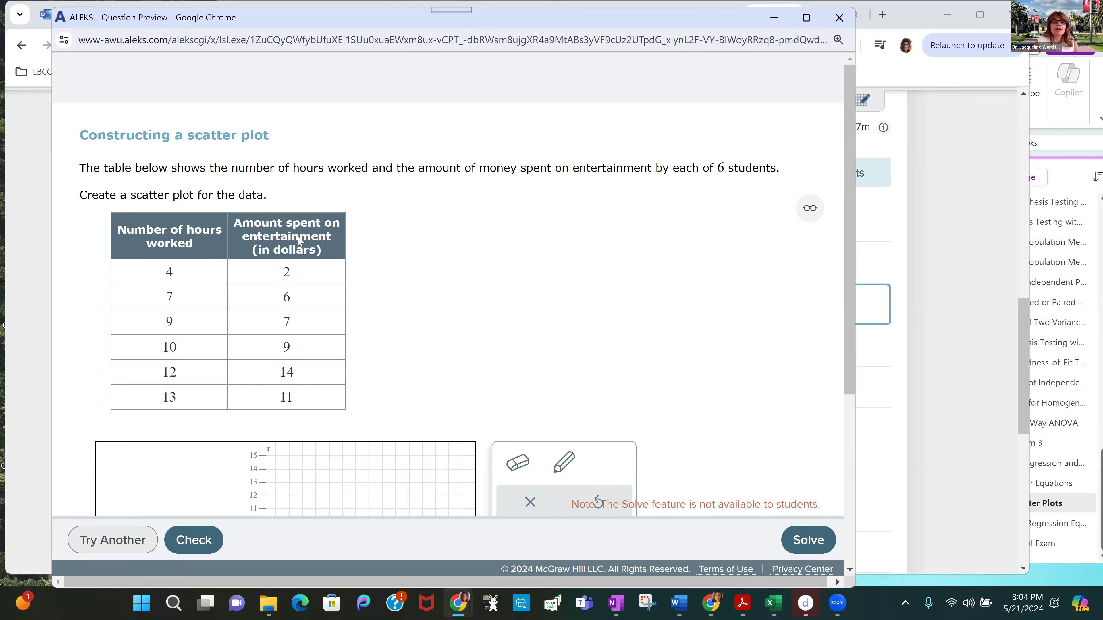
pyautogui.scroll(-3, 299, 240)
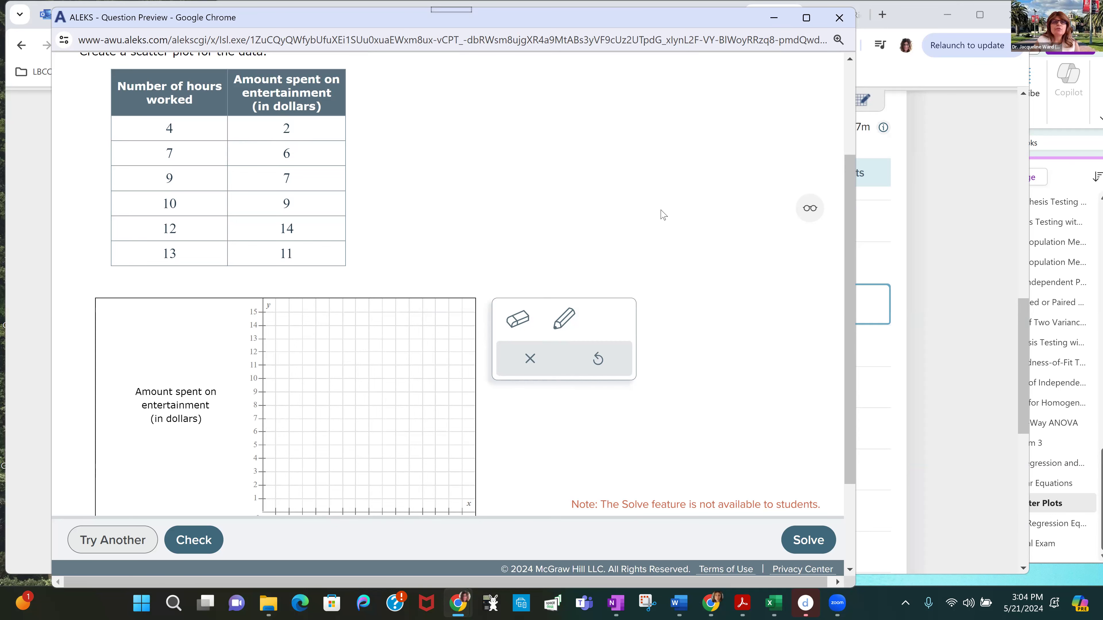
pyautogui.scroll(-1, 664, 215)
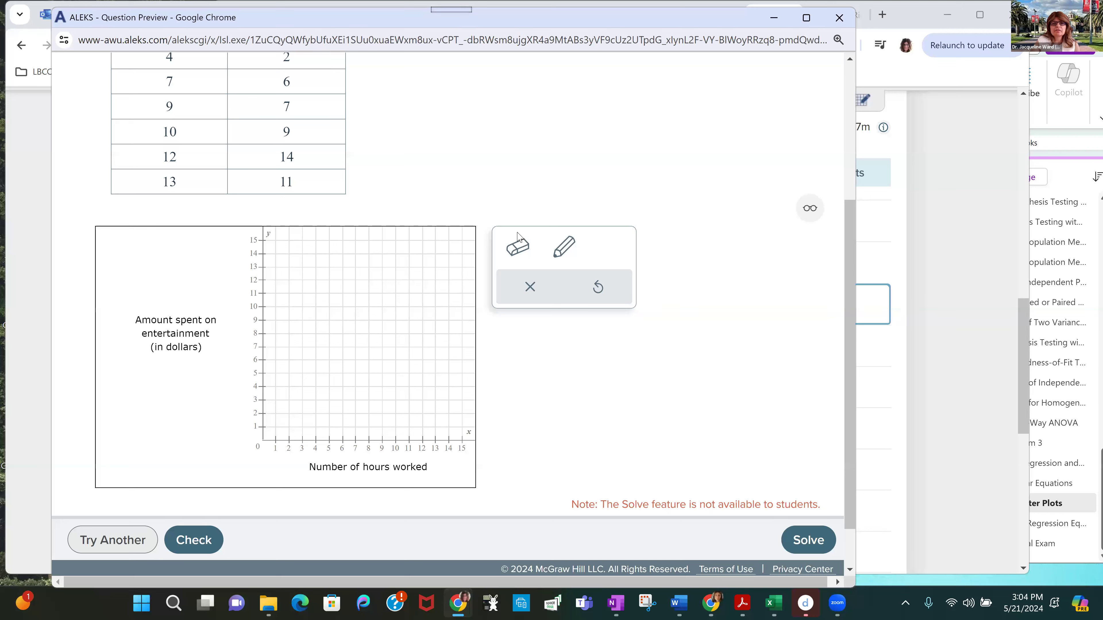
pyautogui.click(564, 247)
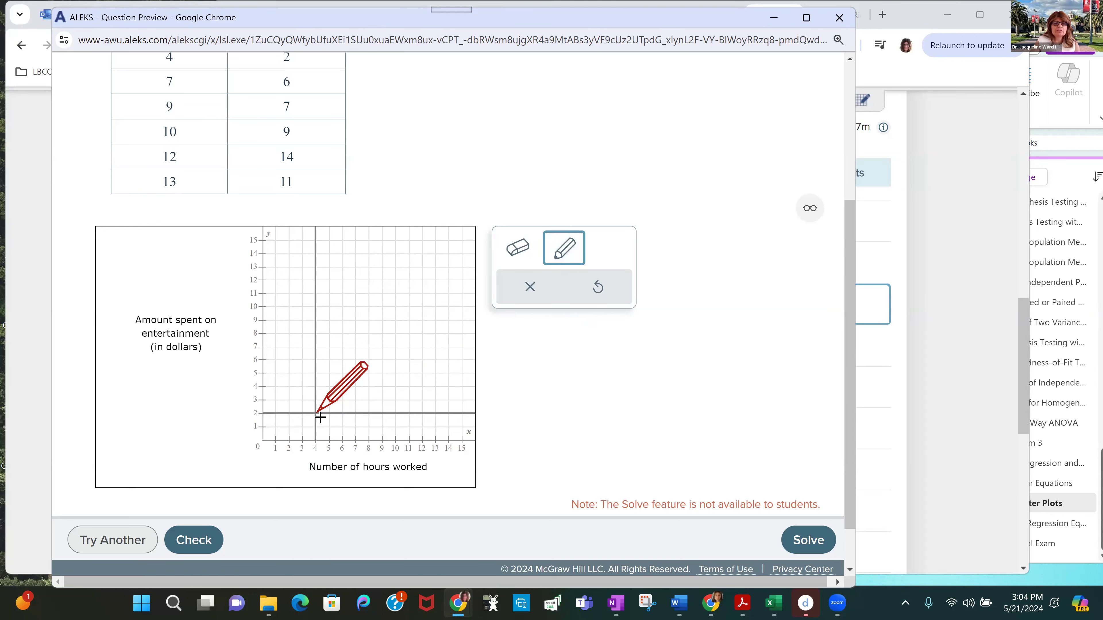
# Step: Plot (4,2) and (7,6), removing the misplaced (10,7) point
pyautogui.click(320, 417)
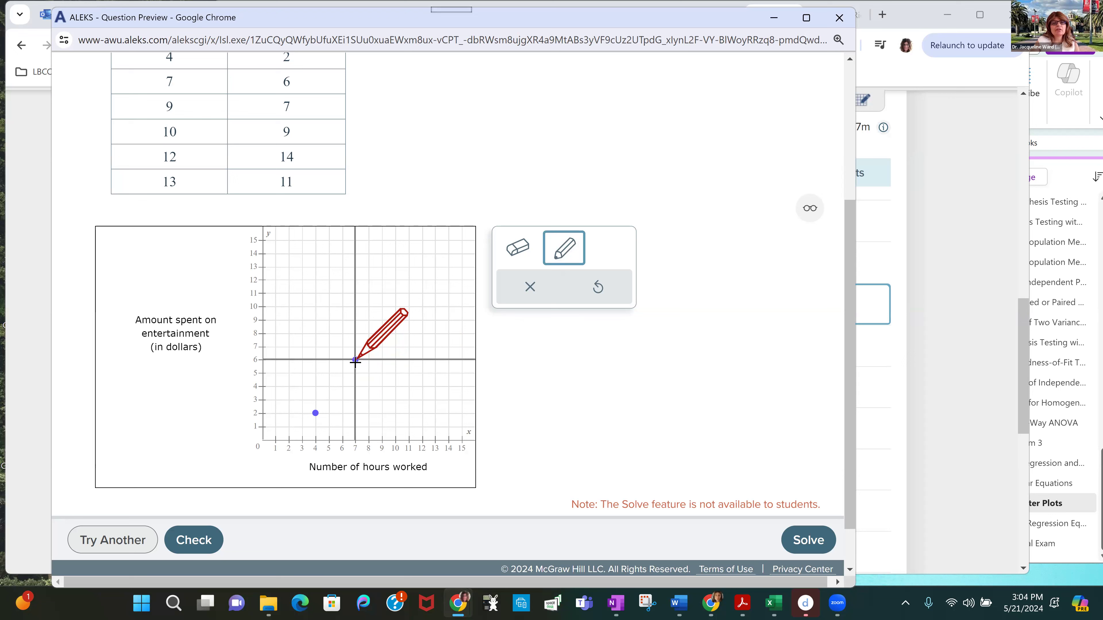
pyautogui.click(355, 359)
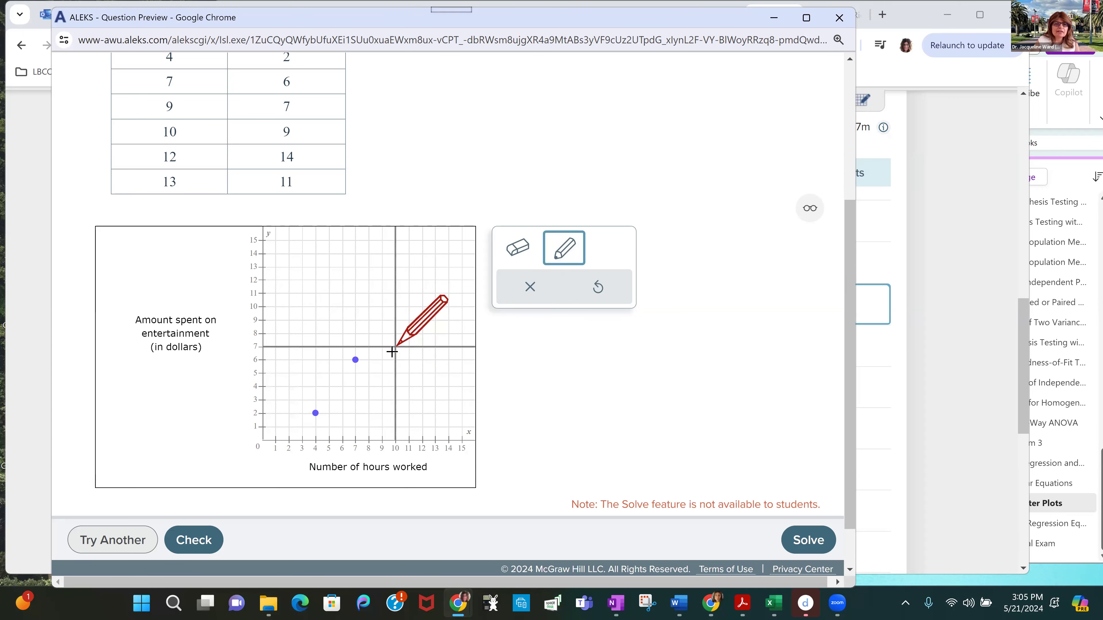
pyautogui.click(394, 346)
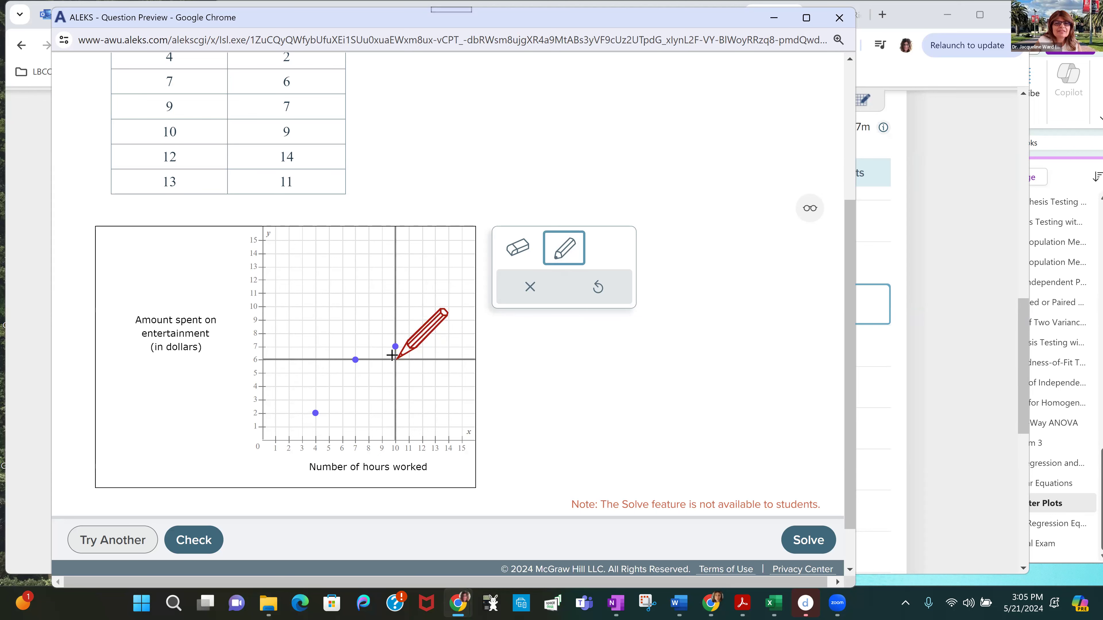
pyautogui.click(535, 296)
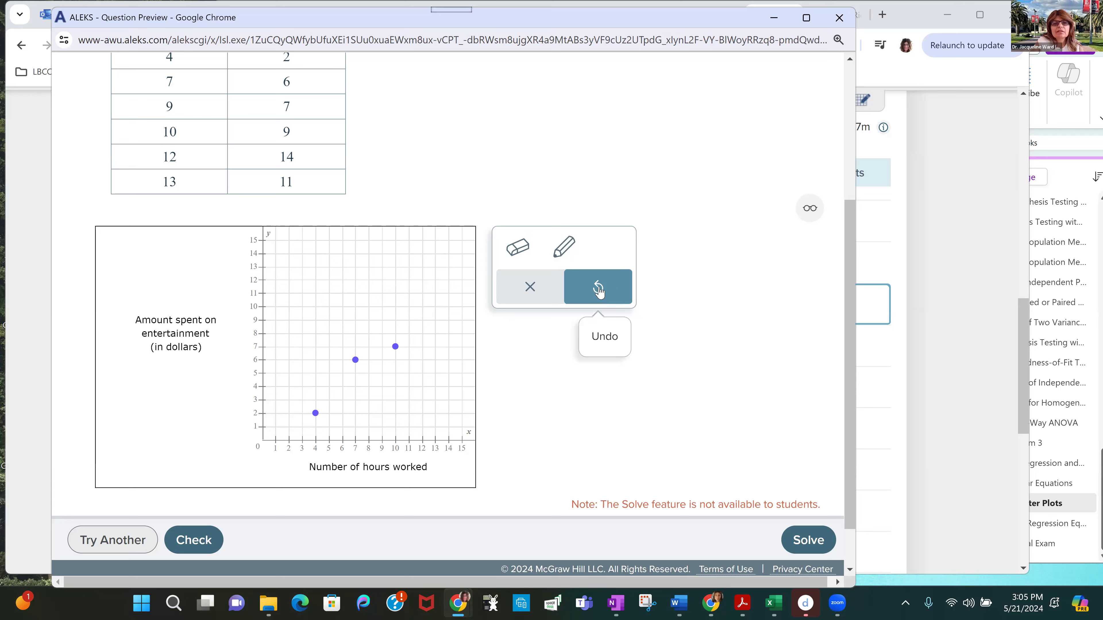
pyautogui.click(590, 297)
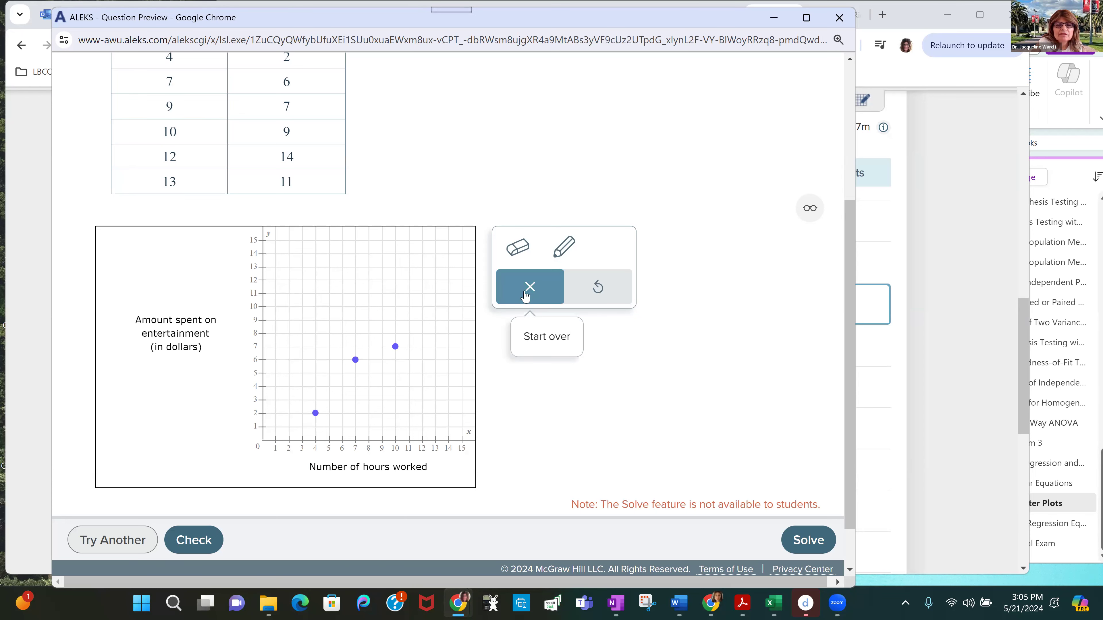
pyautogui.click(598, 288)
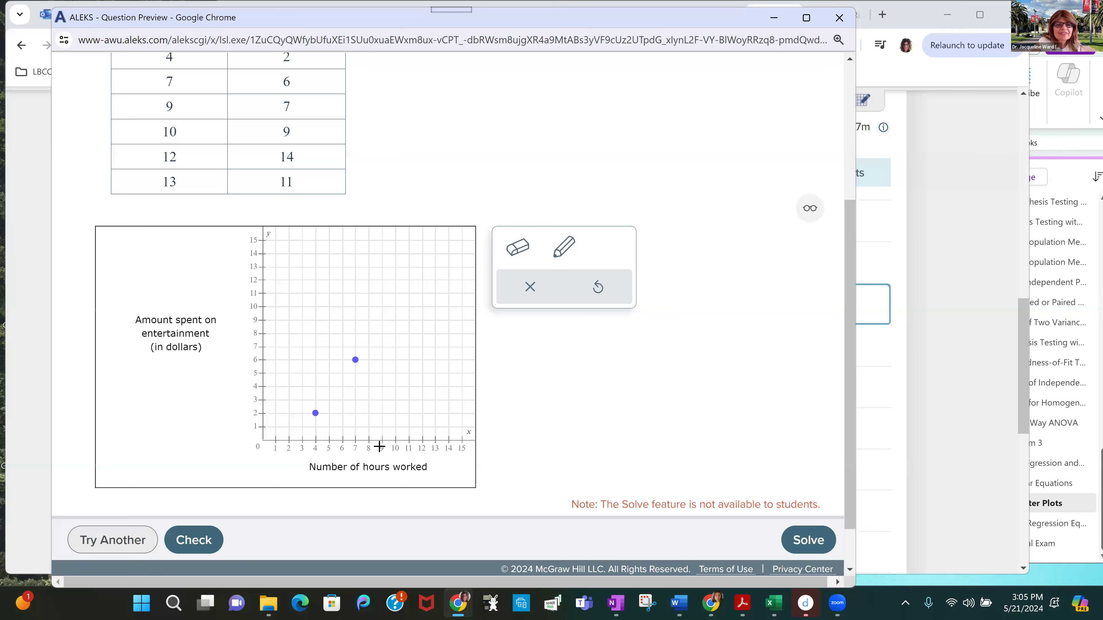
pyautogui.click(563, 247)
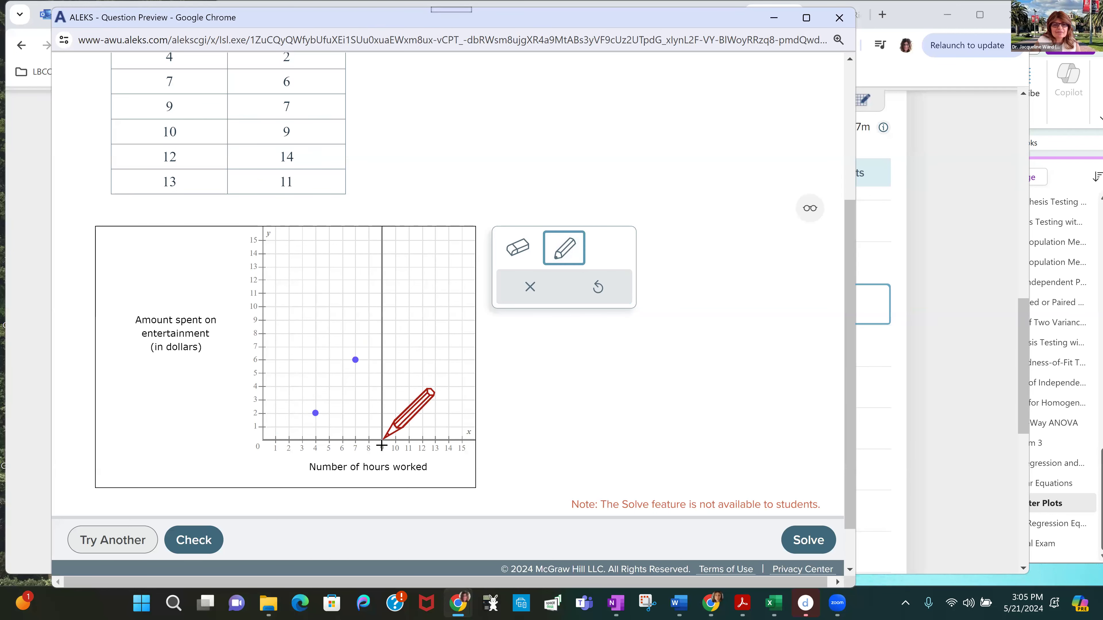
# Step: Plot (9,7), (10,9), (12,14) and (13,11), then check the scatter plot
pyautogui.click(381, 347)
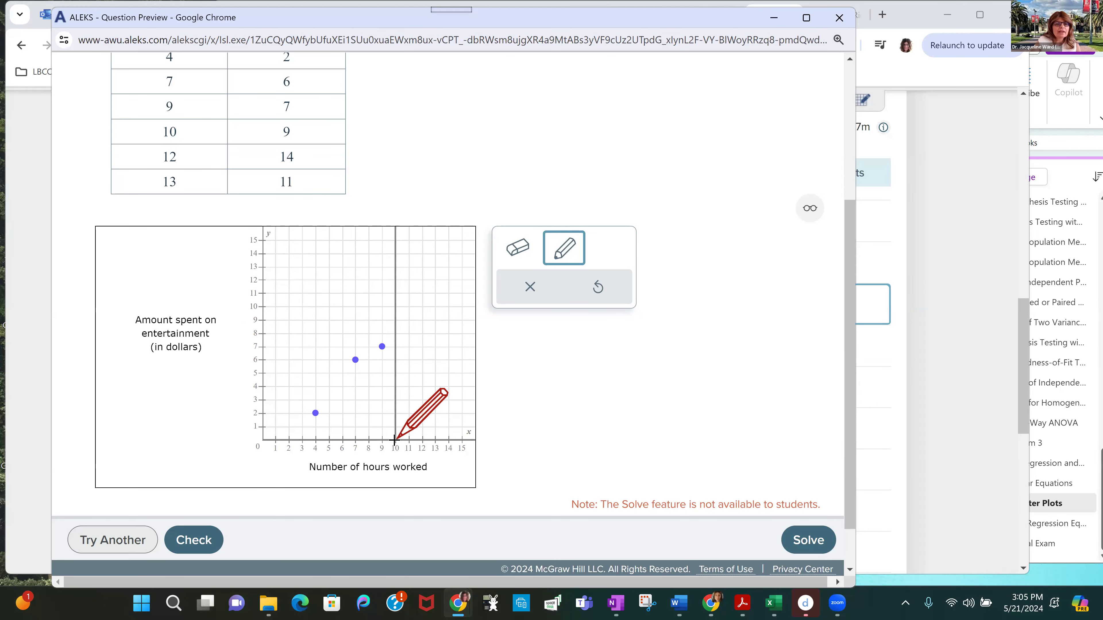
pyautogui.click(395, 319)
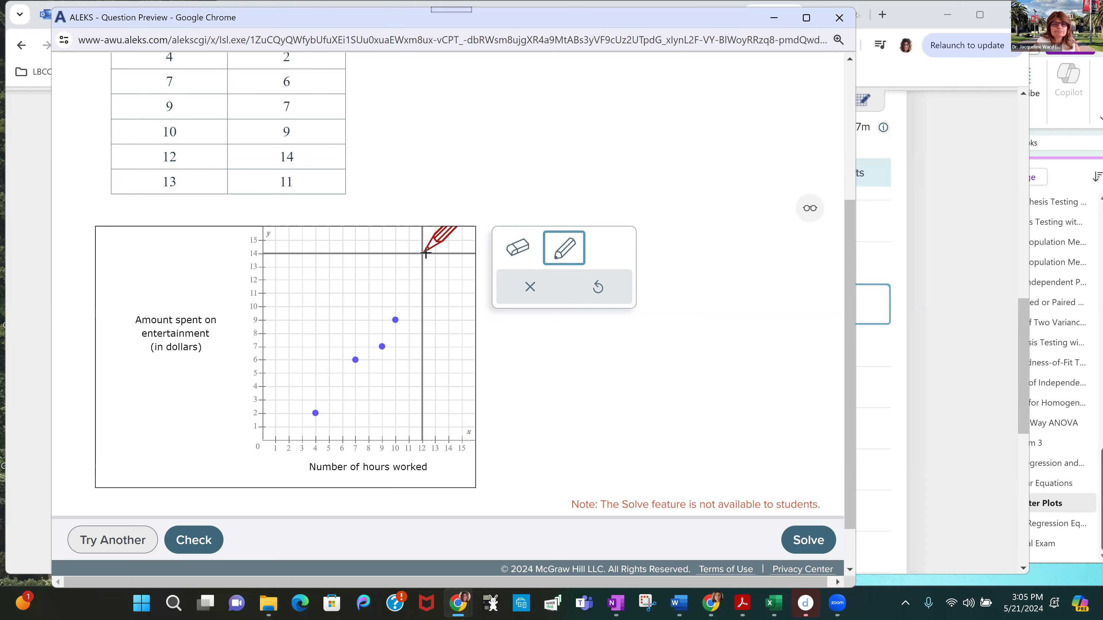
pyautogui.click(423, 252)
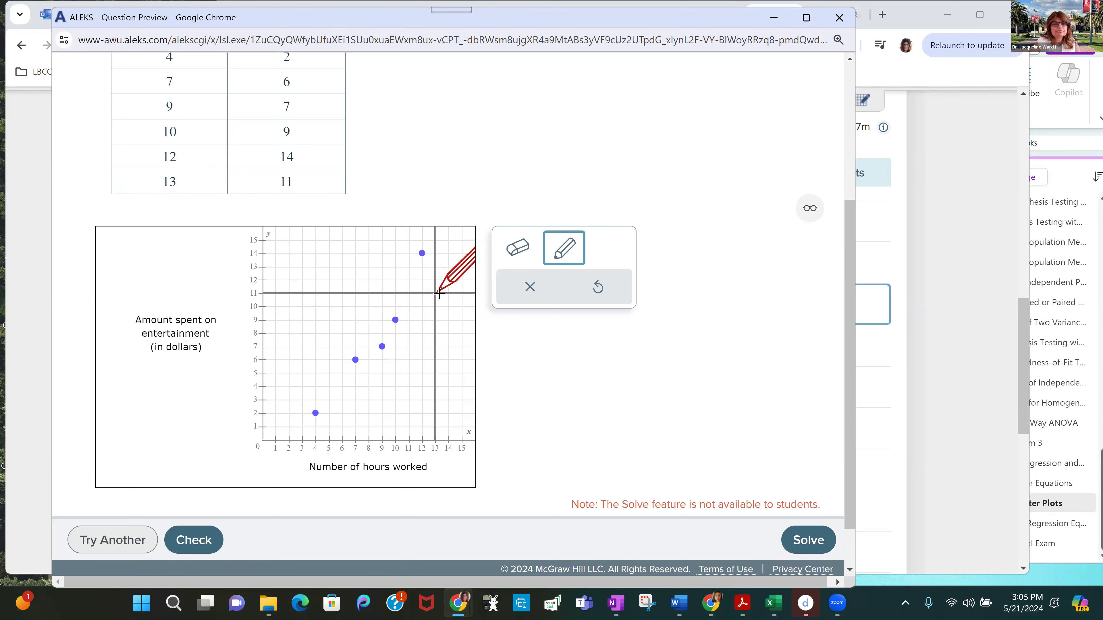
pyautogui.click(436, 293)
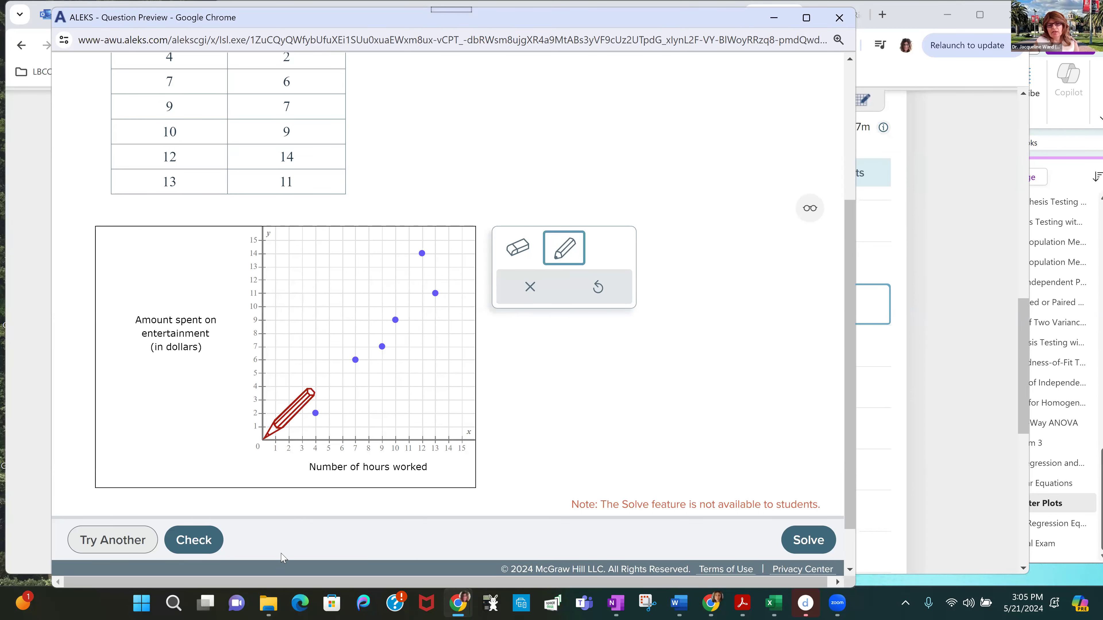
pyautogui.click(185, 549)
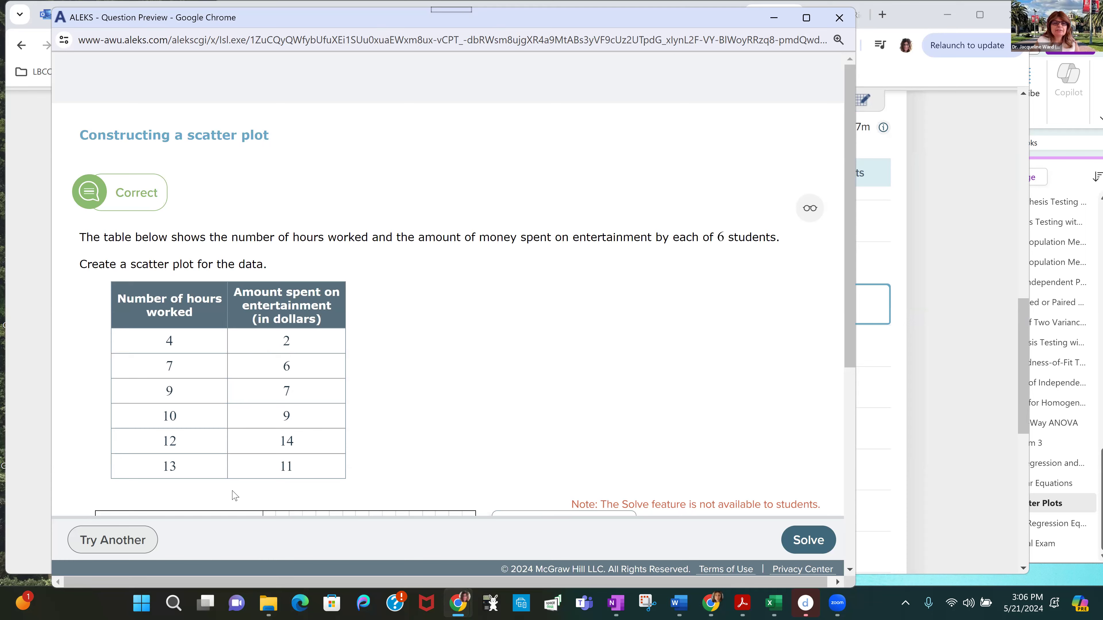
# Step: Review the correct plot, then load a new seven-student version of the question with Try Another
pyautogui.scroll(-6, 696, 337)
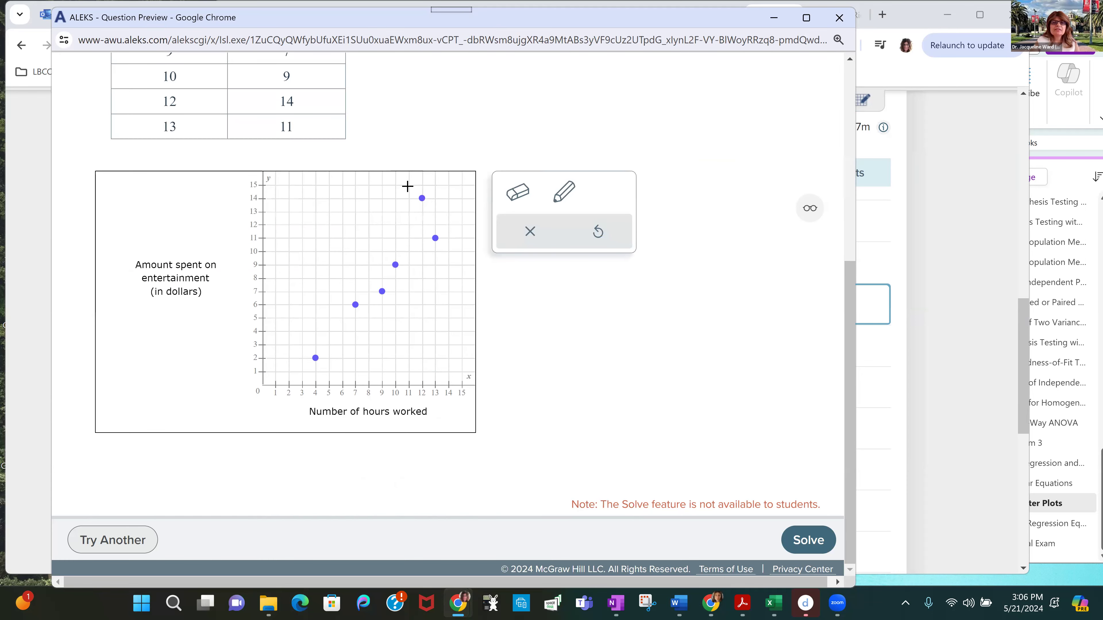
pyautogui.scroll(1, 572, 294)
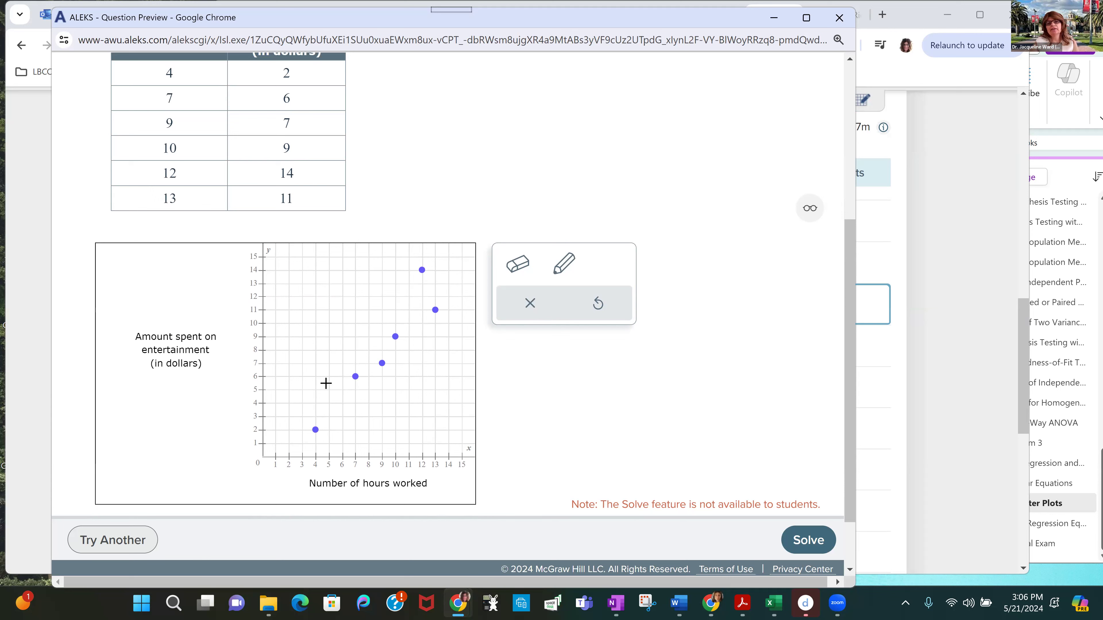
pyautogui.scroll(2, 341, 252)
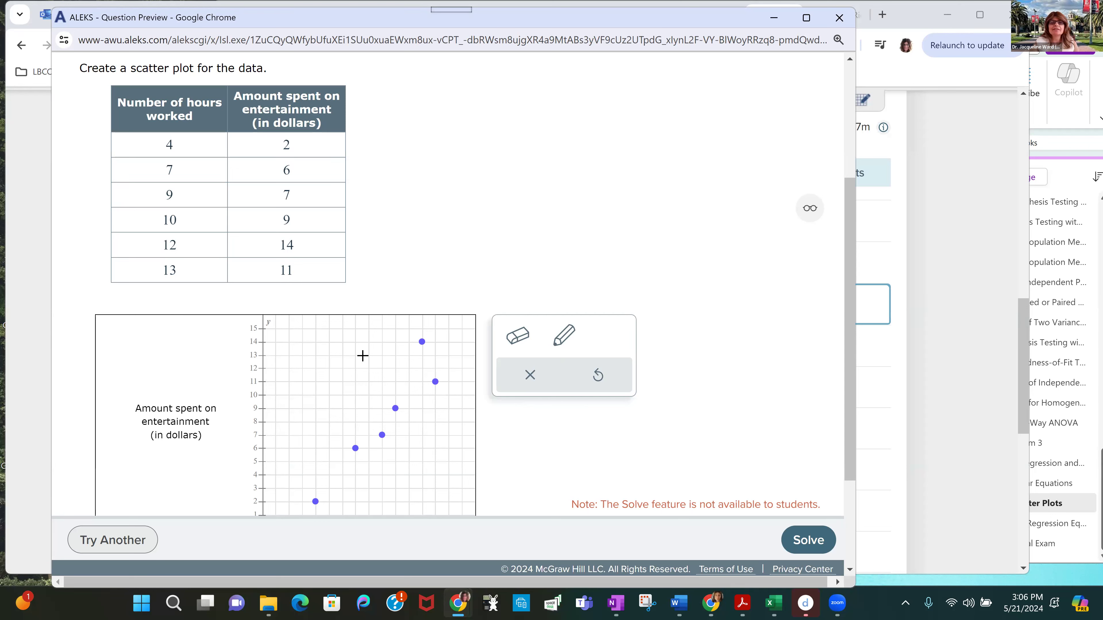
pyautogui.click(112, 539)
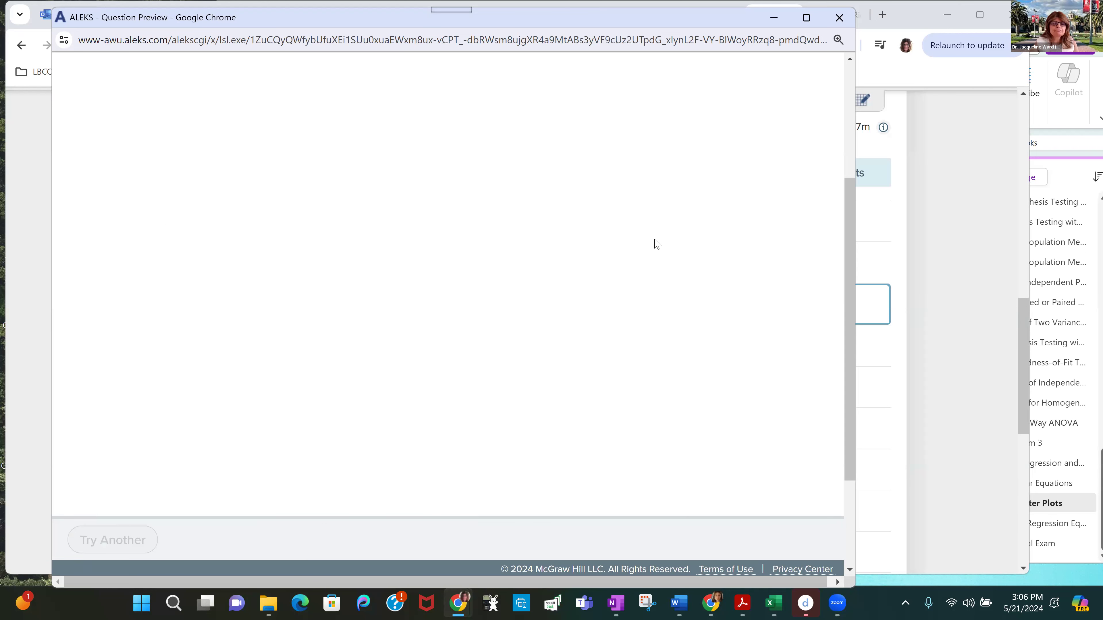
pyautogui.scroll(5, 475, 182)
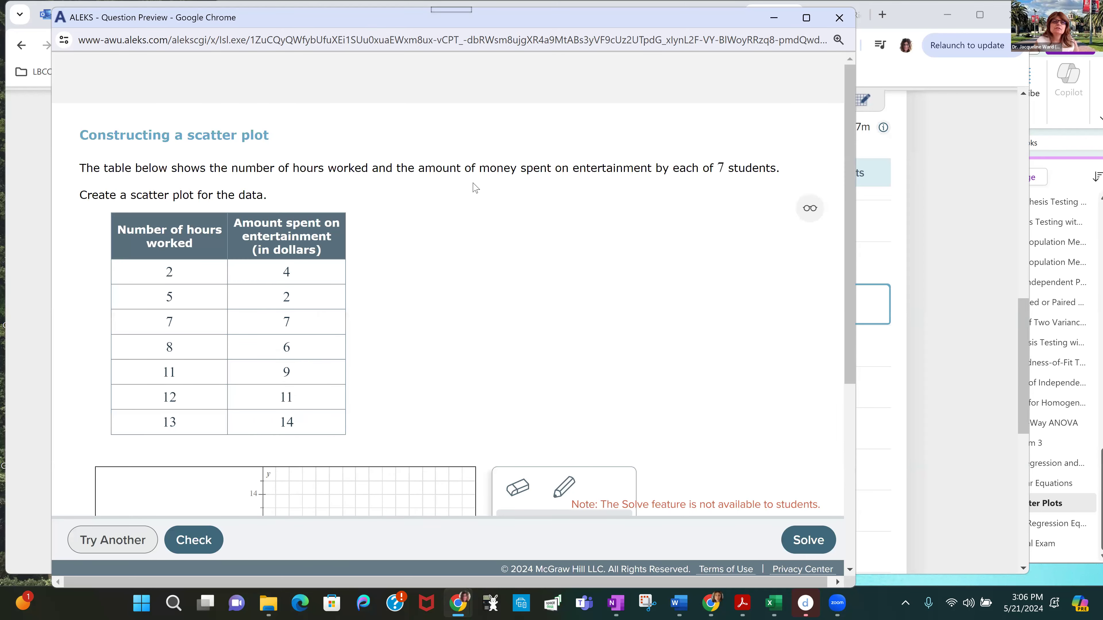
# Step: Load another version, show its worked explanation, and expand the More detail on plotting (x, y) points
pyautogui.click(112, 545)
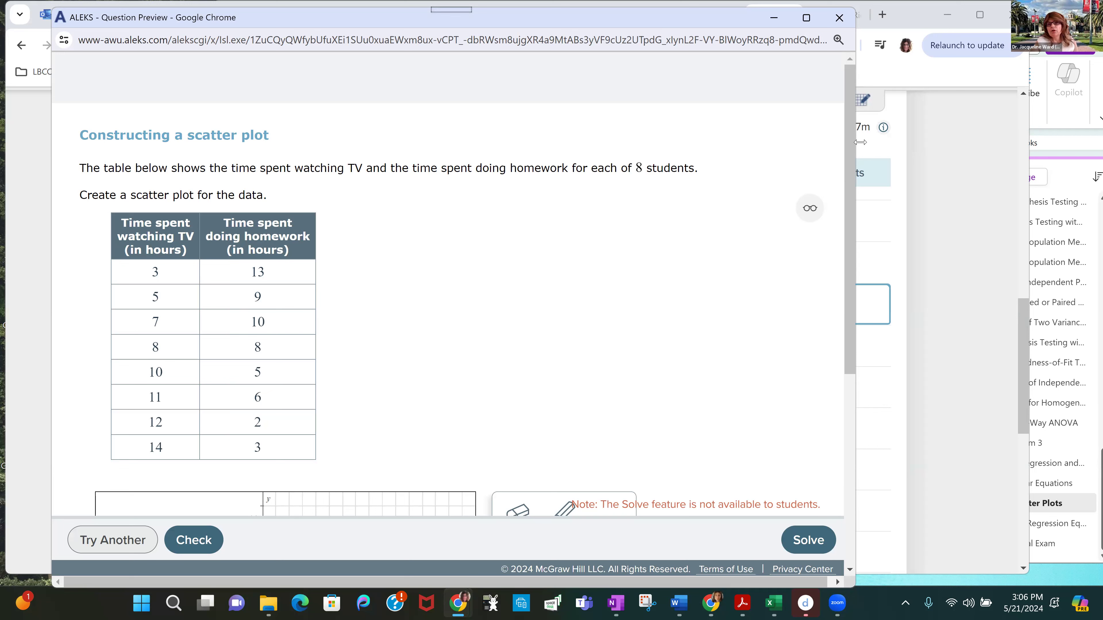
pyautogui.click(808, 209)
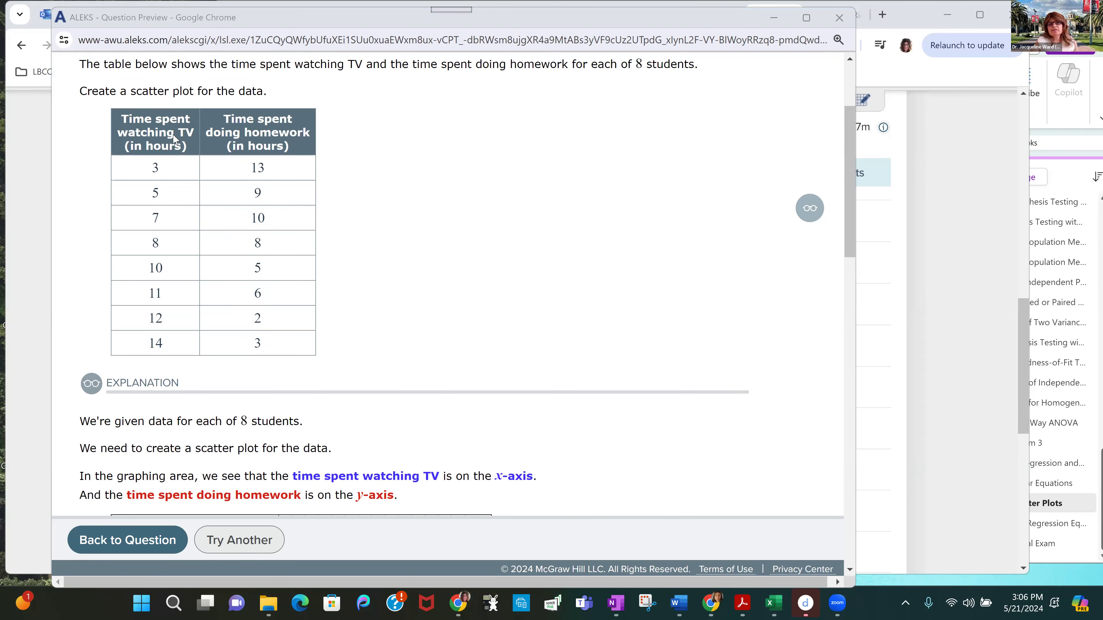
pyautogui.scroll(-5, 534, 365)
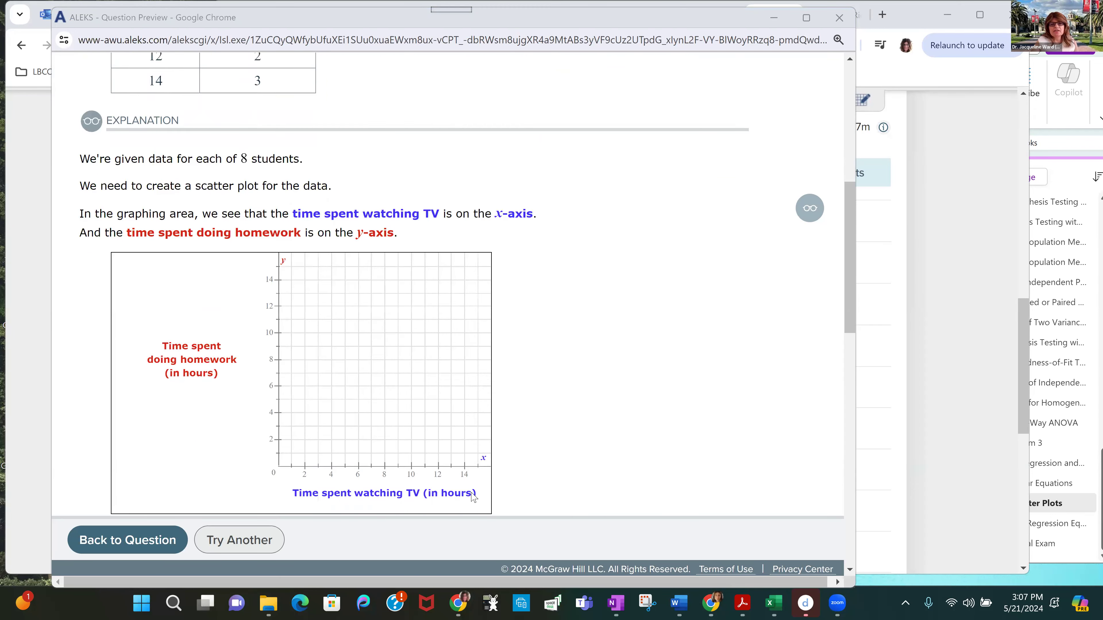
pyautogui.scroll(-3, 473, 497)
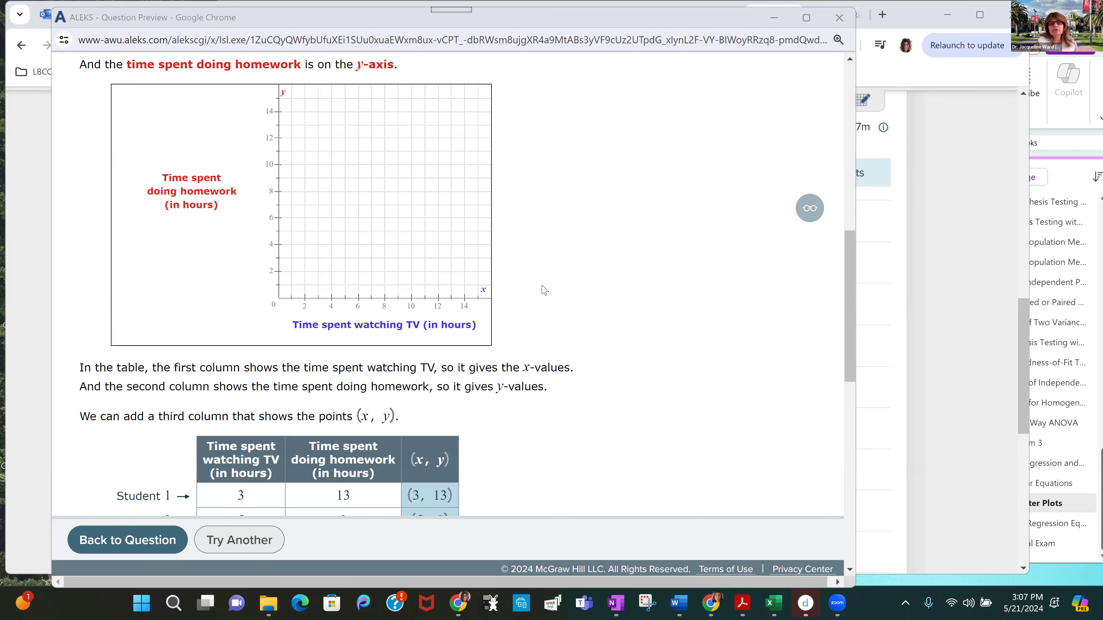
pyautogui.scroll(3, 448, 191)
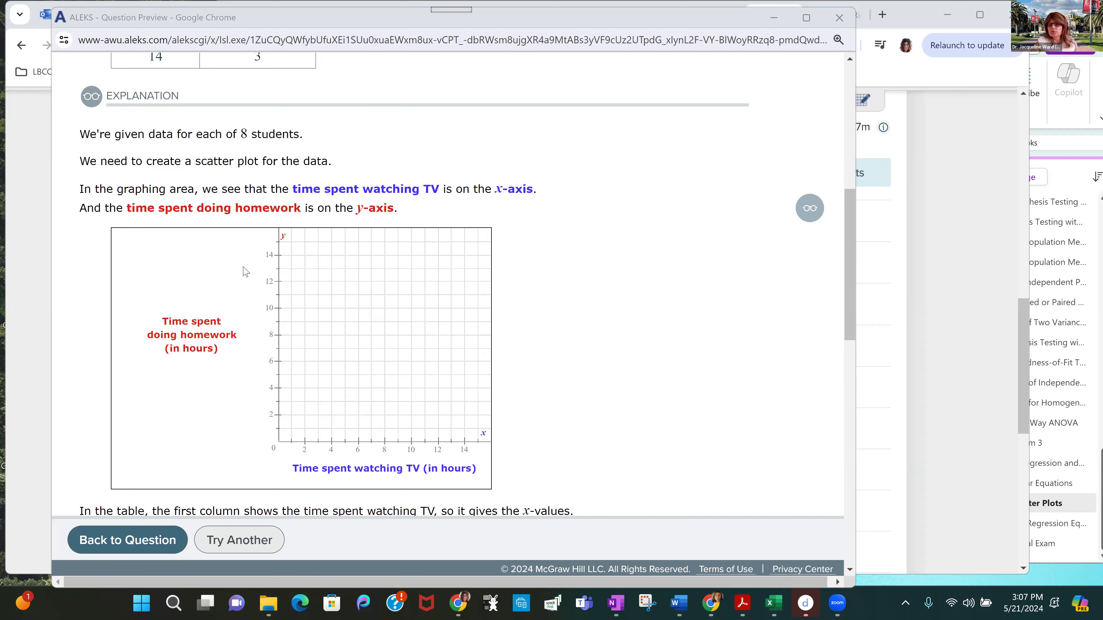
pyautogui.scroll(-6, 517, 296)
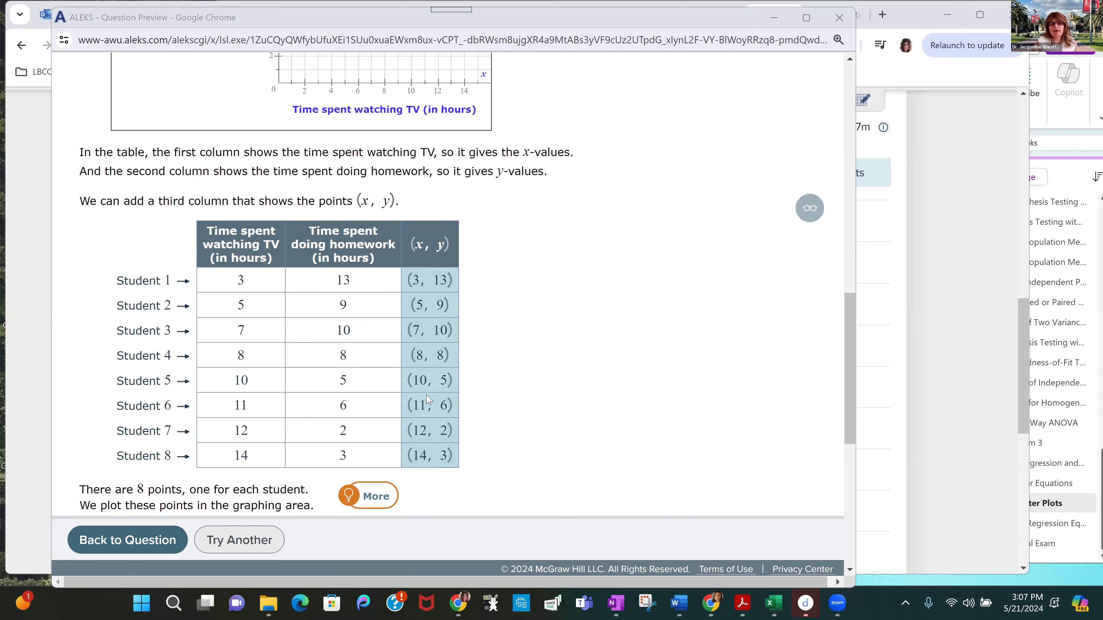
pyautogui.scroll(-3, 515, 324)
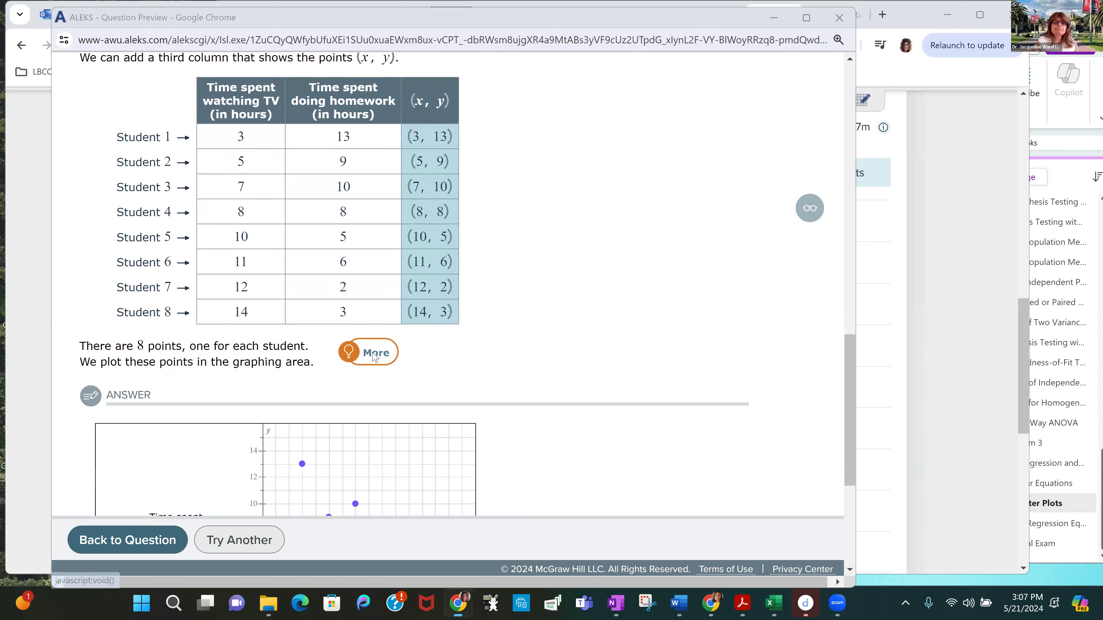
pyautogui.click(374, 353)
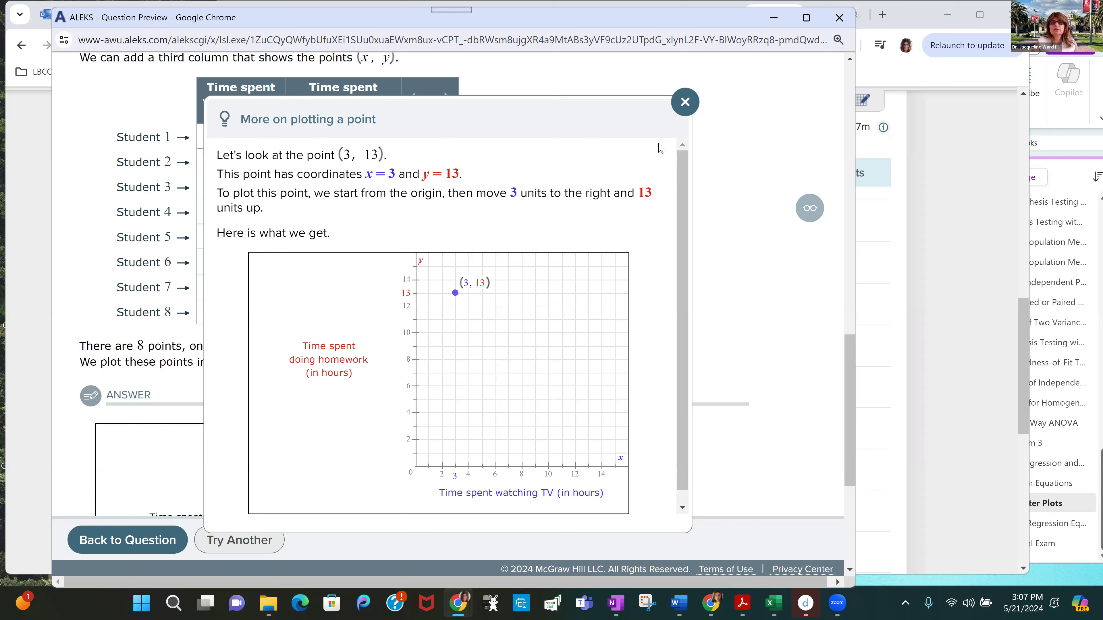
# Step: Close the More popup, view the eight-point downward answer graph, and close the question preview
pyautogui.click(685, 101)
pyautogui.scroll(-5, 630, 264)
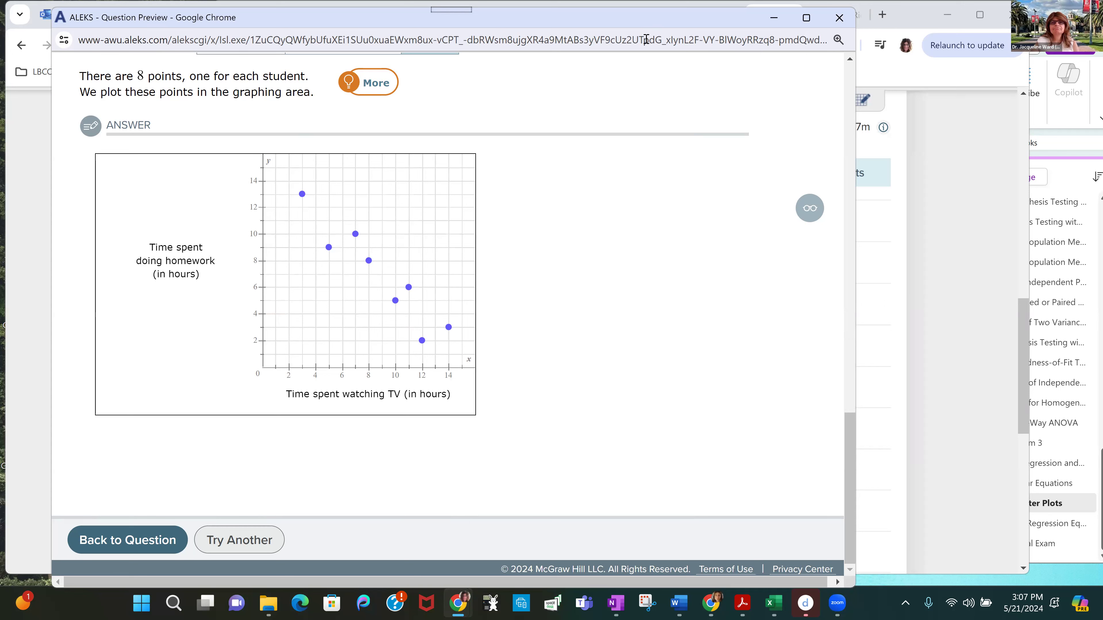
pyautogui.click(839, 19)
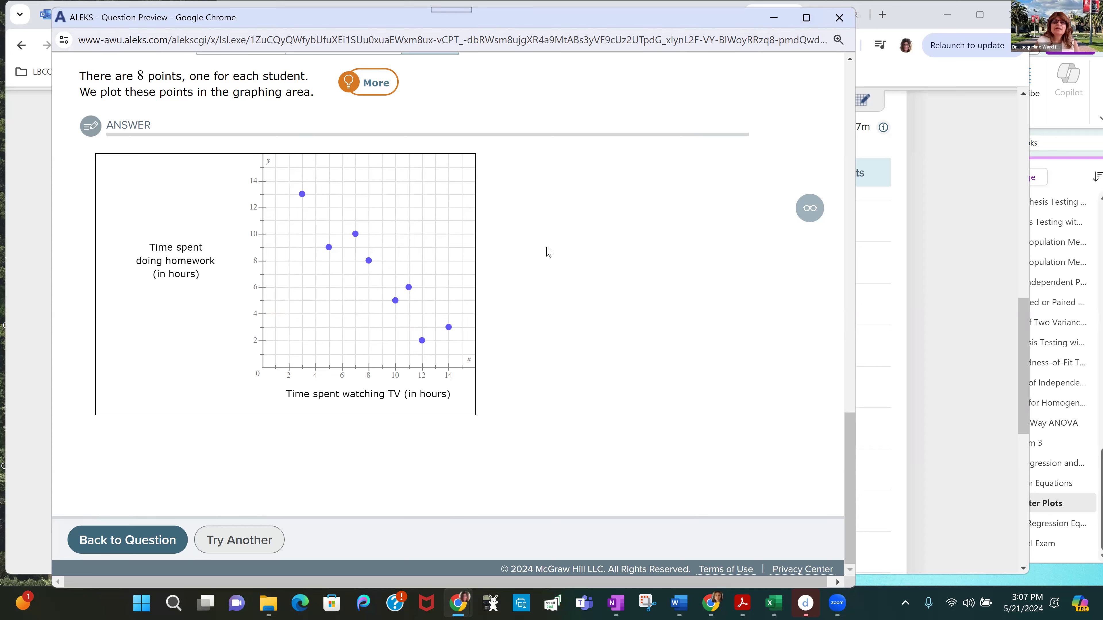
# Step: Open question 15, Sketching the least-squares regression line, in a restored smaller preview window
pyautogui.scroll(-1, 487, 289)
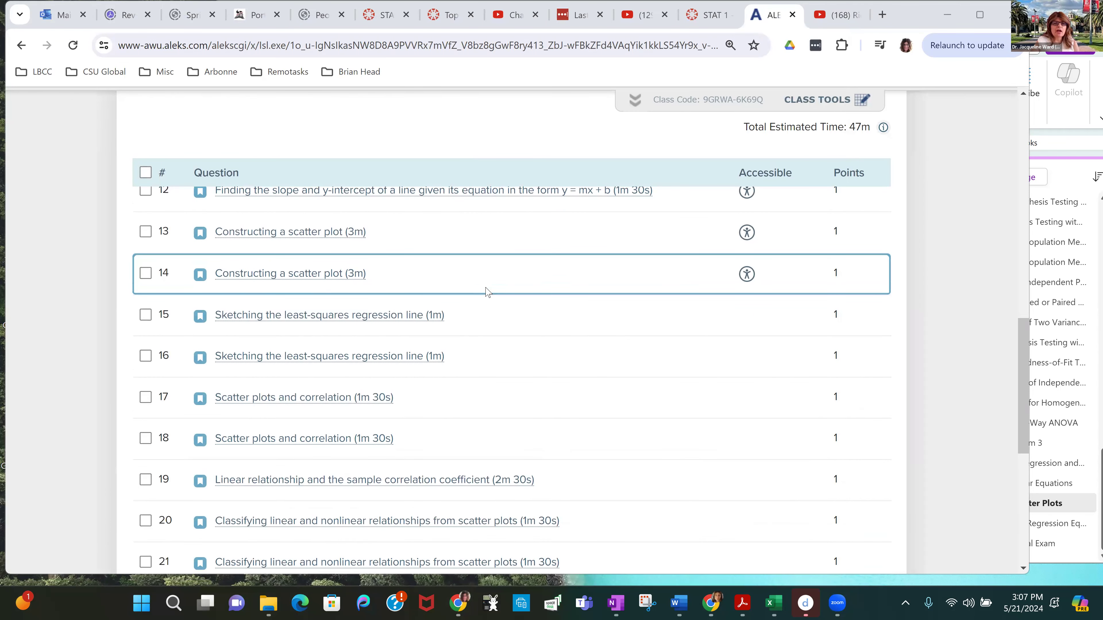
pyautogui.click(515, 303)
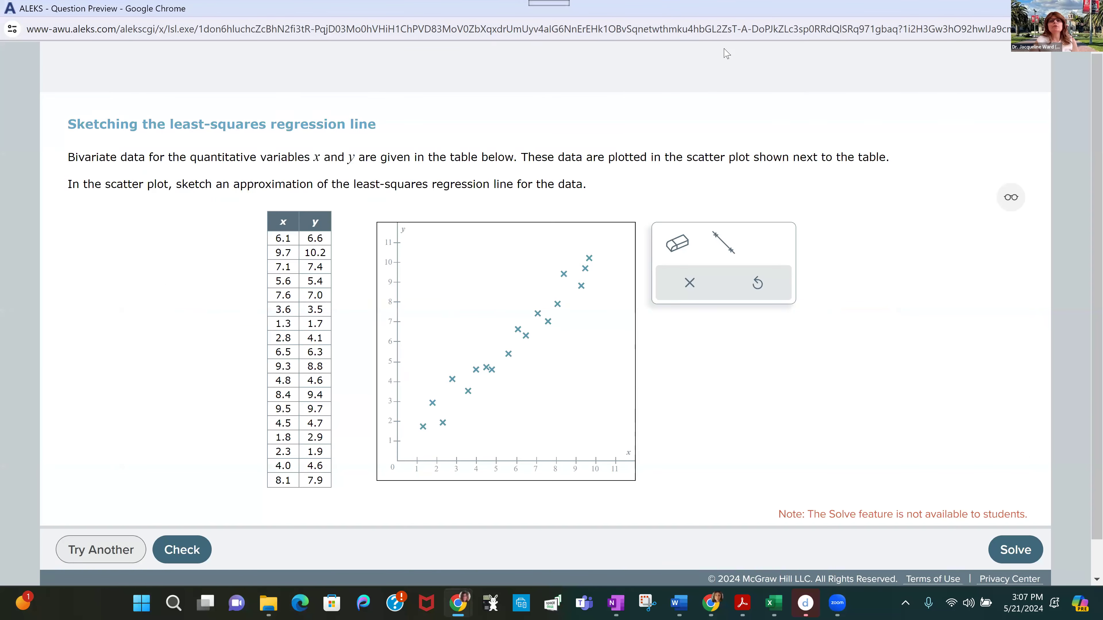
pyautogui.moveTo(493, 20)
pyautogui.mouseDown()
pyautogui.moveTo(458, 18)
pyautogui.moveTo(496, 24)
pyautogui.mouseUp()
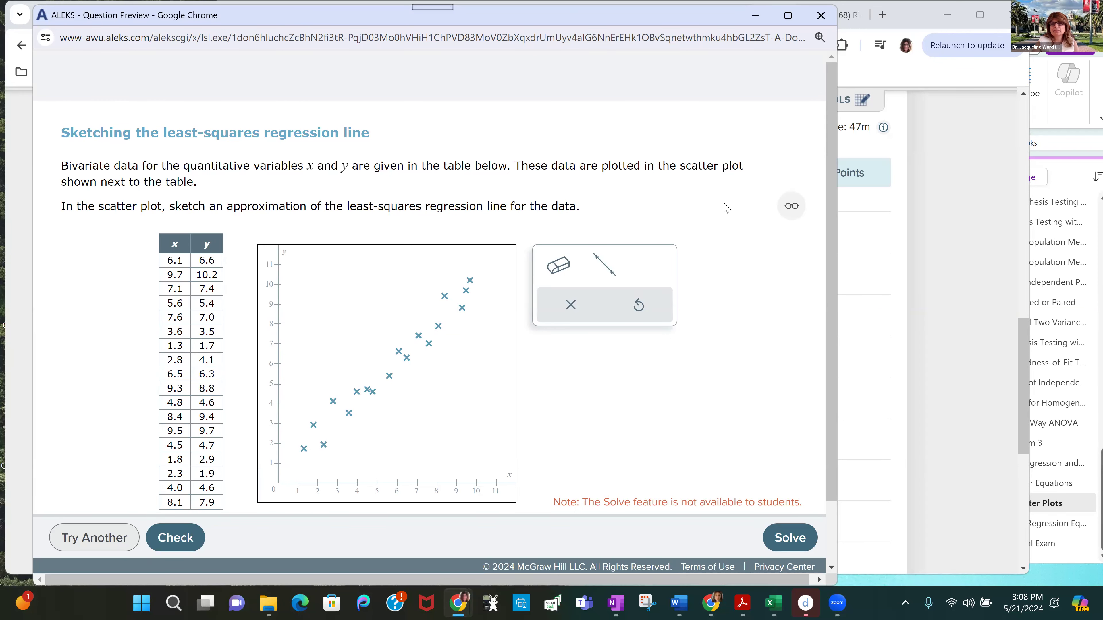
pyautogui.scroll(-2, 720, 209)
# Step: View the regression question's explanation and read the least-squares line formula hint
pyautogui.click(793, 207)
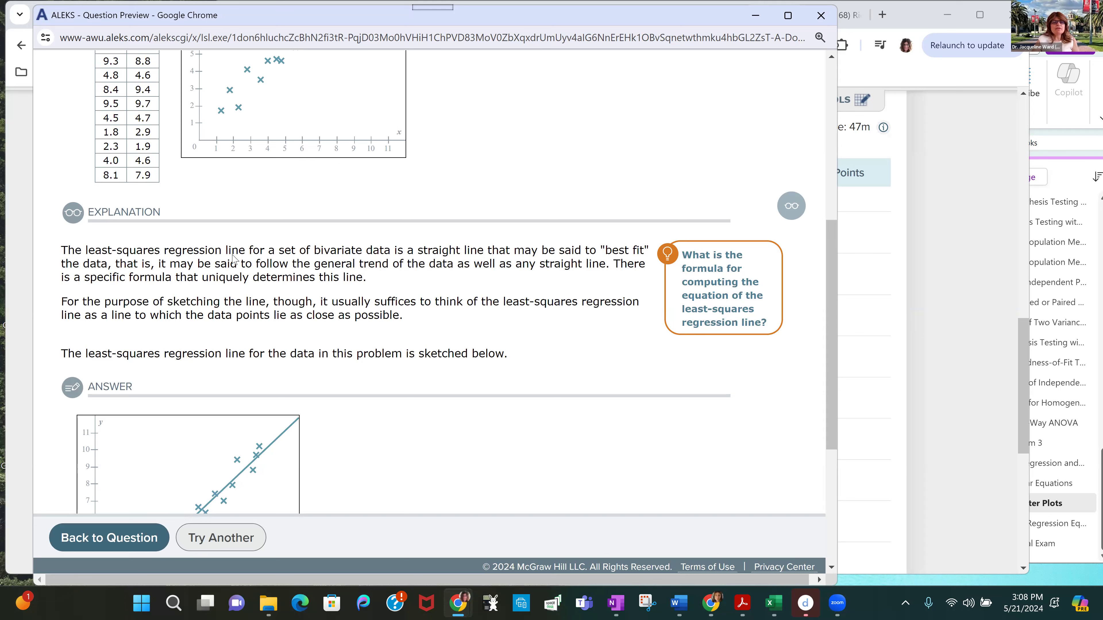
pyautogui.scroll(-1, 389, 268)
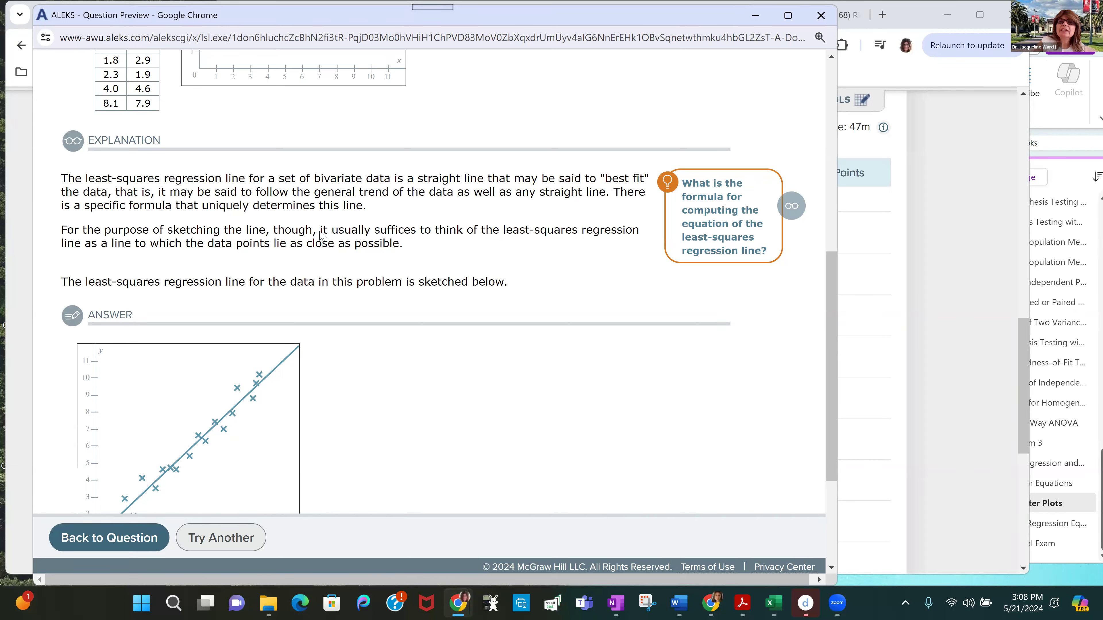
pyautogui.click(719, 217)
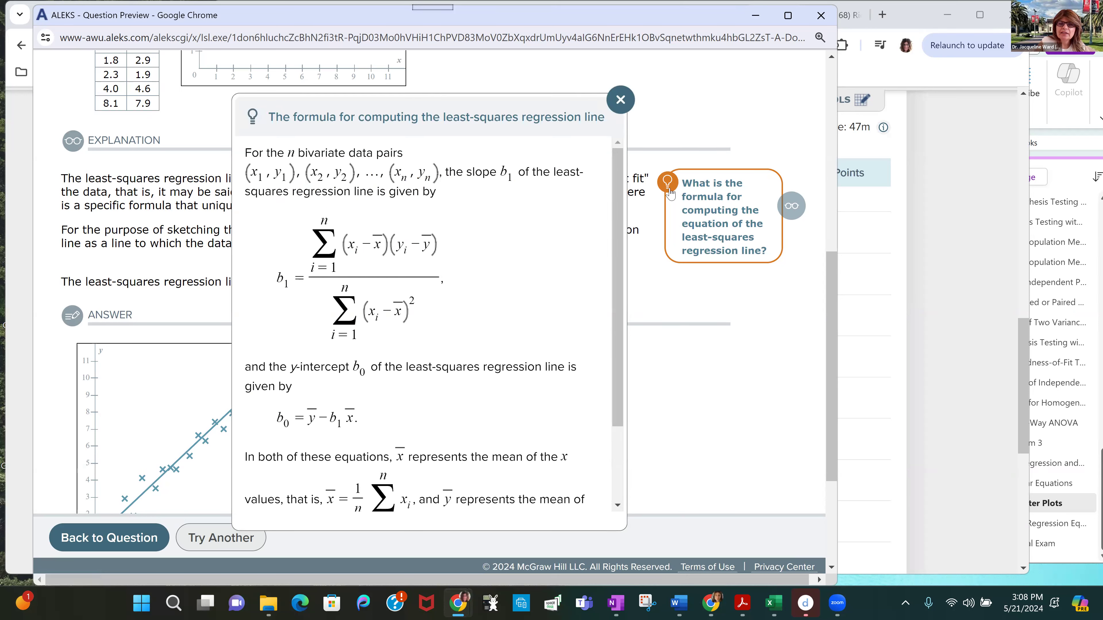
pyautogui.scroll(-3, 351, 268)
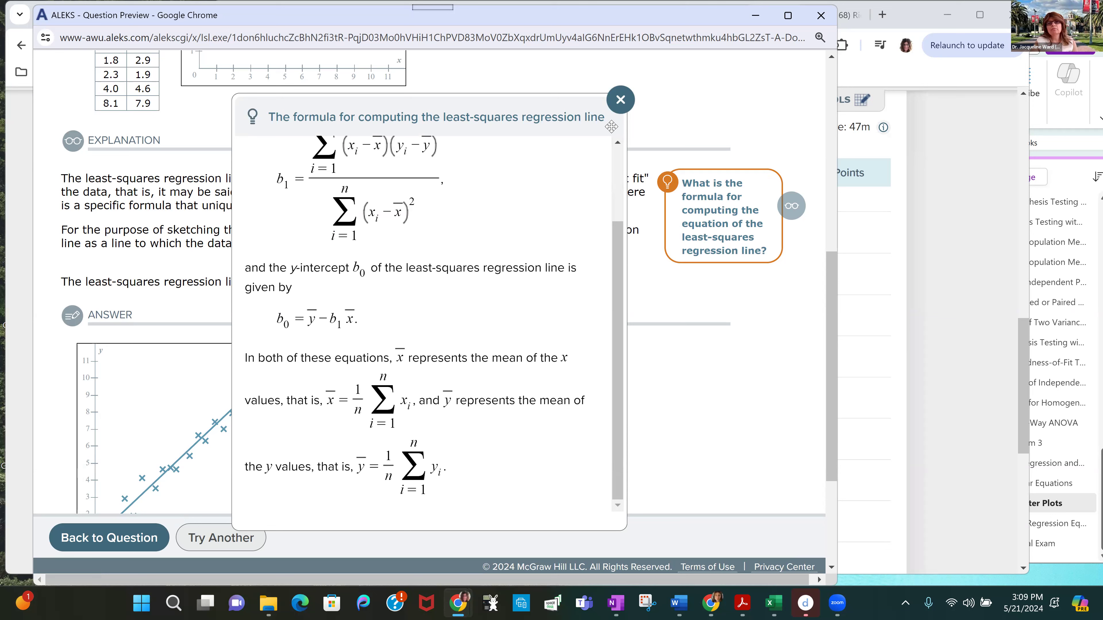
pyautogui.scroll(3, 414, 296)
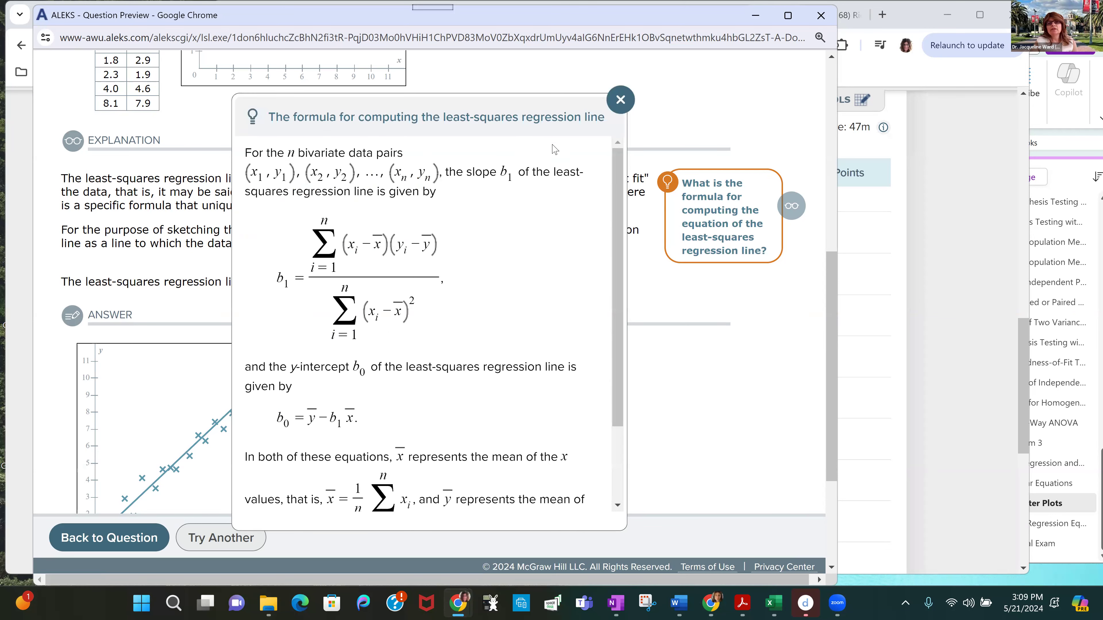
pyautogui.click(620, 101)
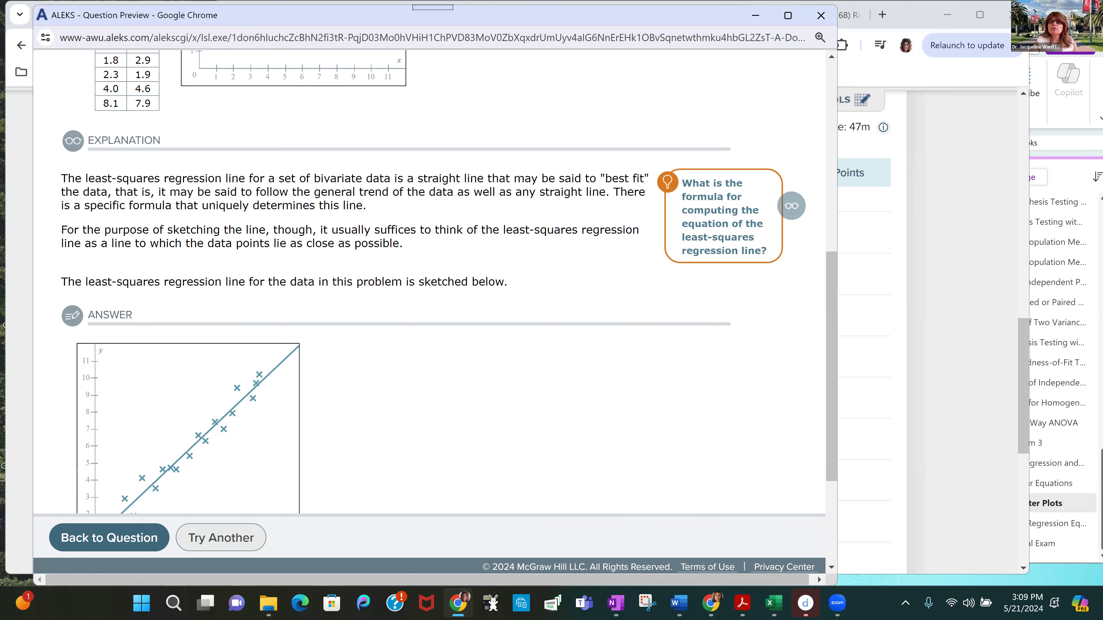
# Step: Review the slope and intercept formulas on OneNote's 11.3 The Regression Equation page, then return to ALEKS
pyautogui.click(1024, 95)
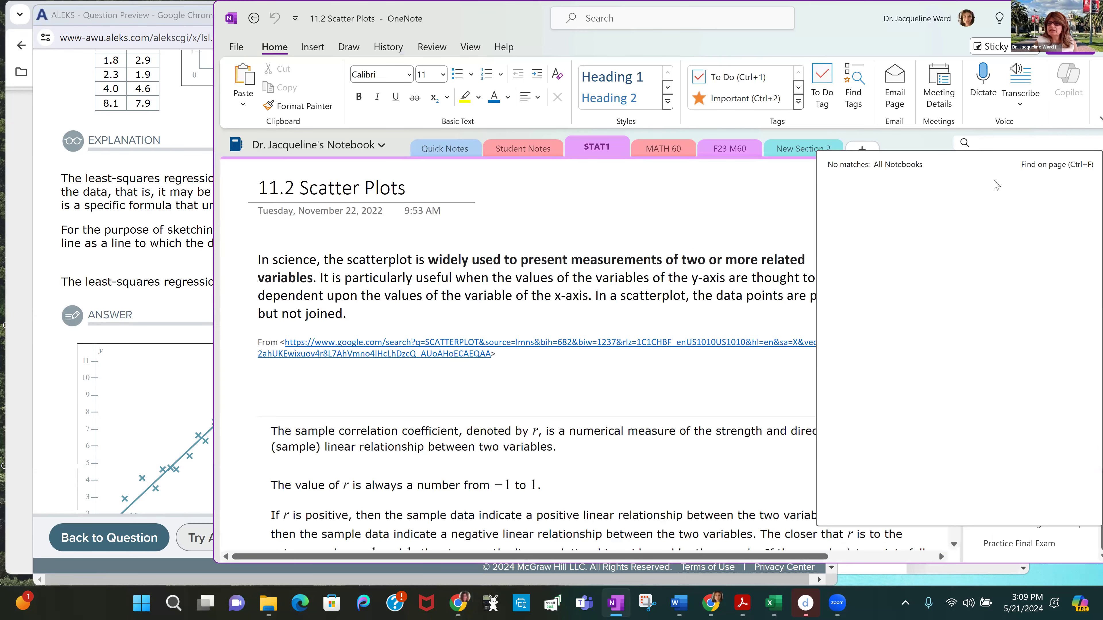
pyautogui.press('Escape')
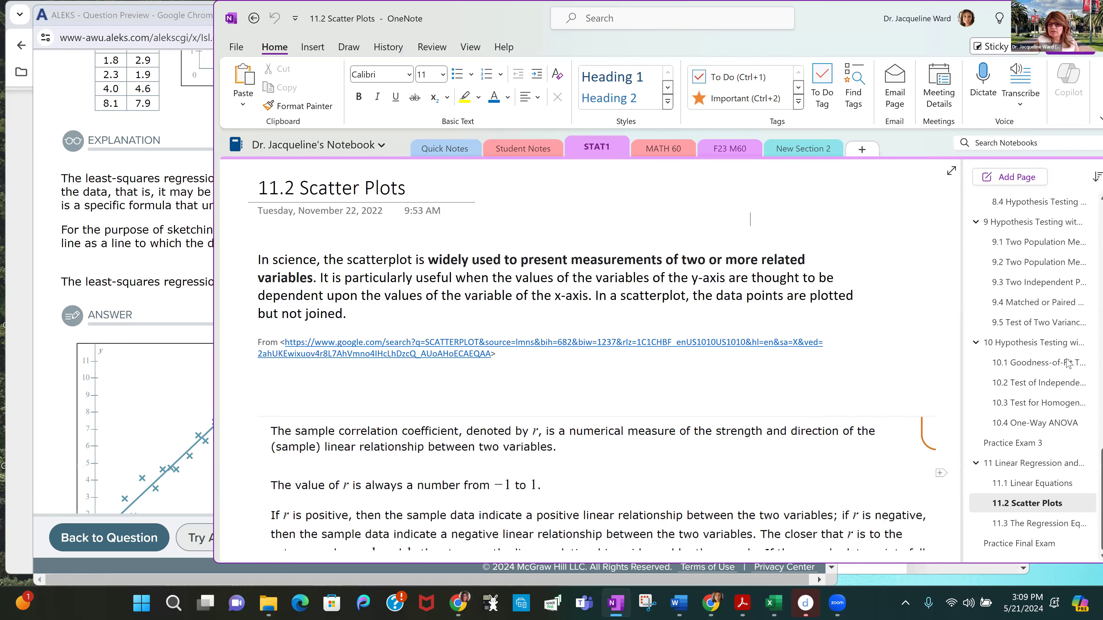
pyautogui.click(1031, 524)
pyautogui.scroll(-1, 393, 304)
pyautogui.scroll(-6, 393, 304)
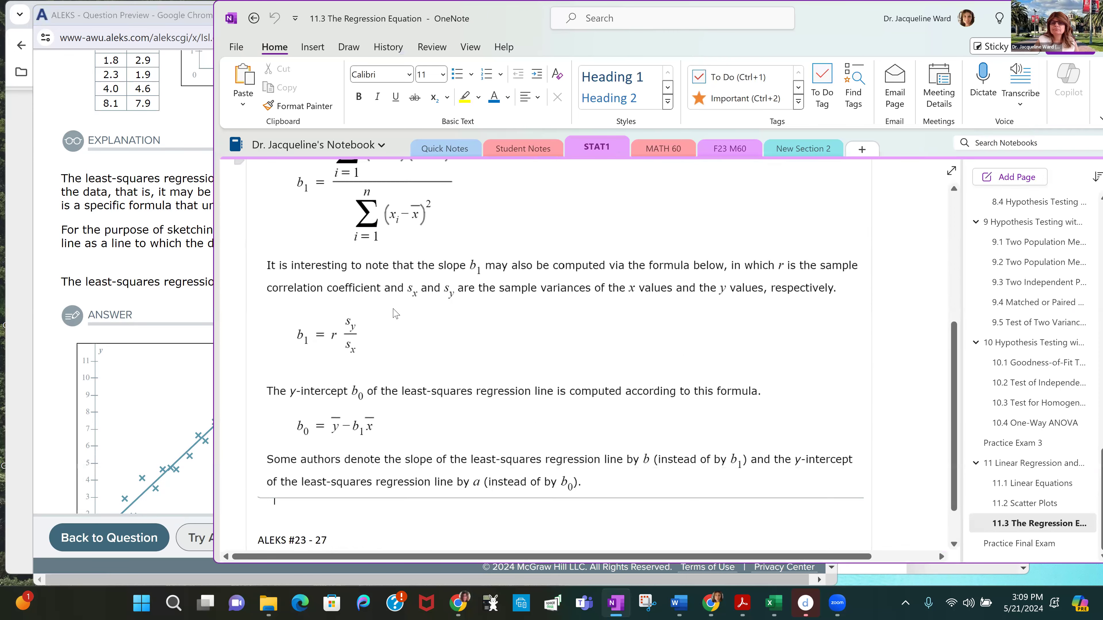
pyautogui.scroll(6, 393, 308)
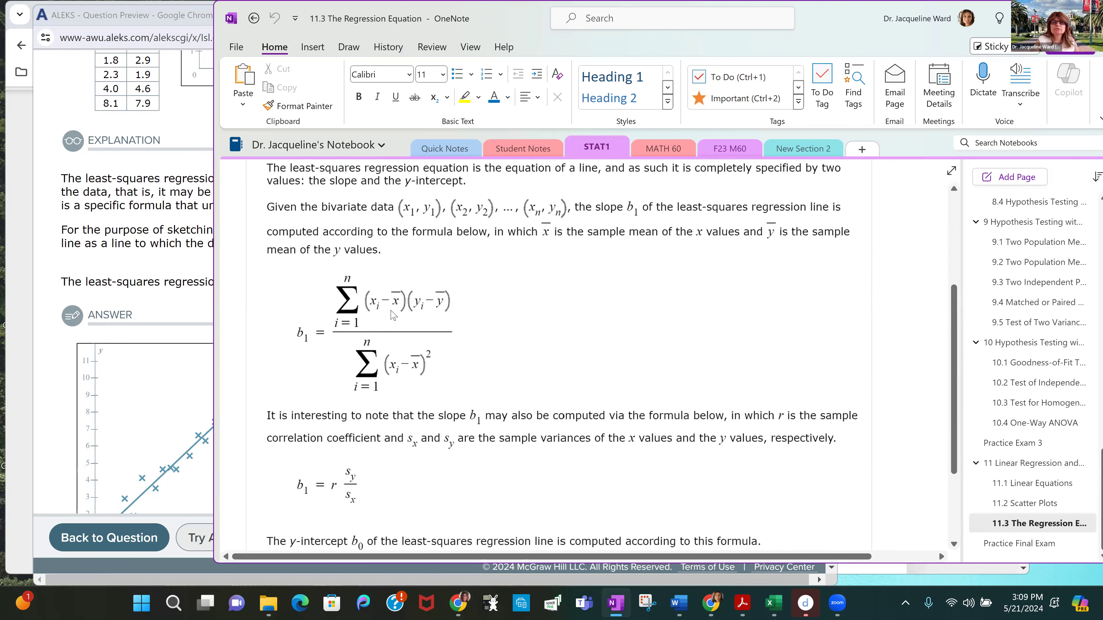
pyautogui.scroll(4, 311, 382)
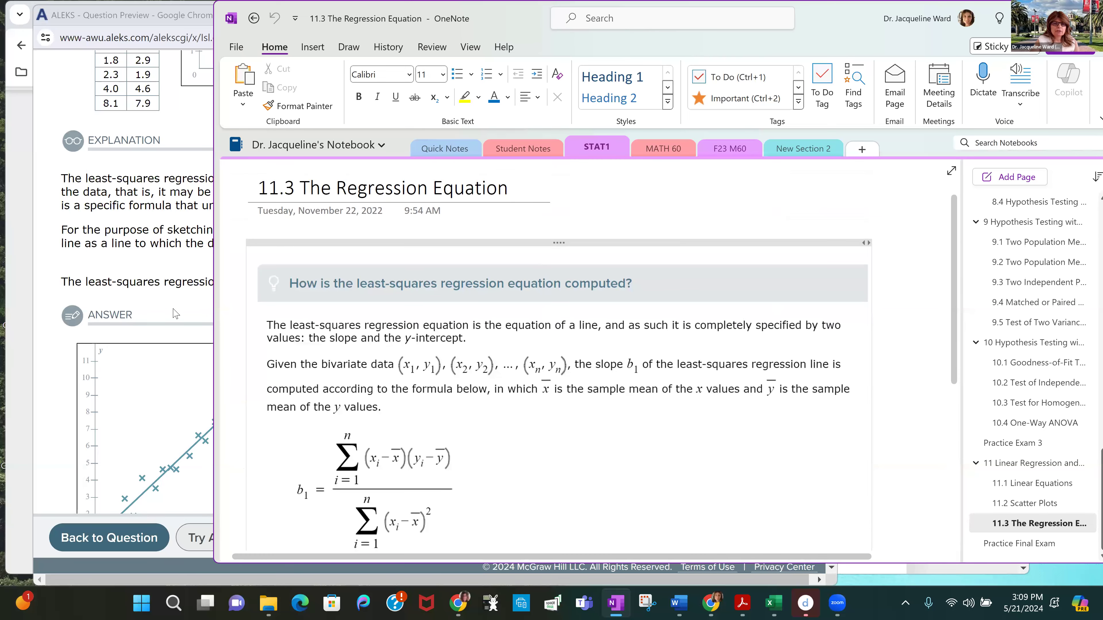
pyautogui.click(178, 311)
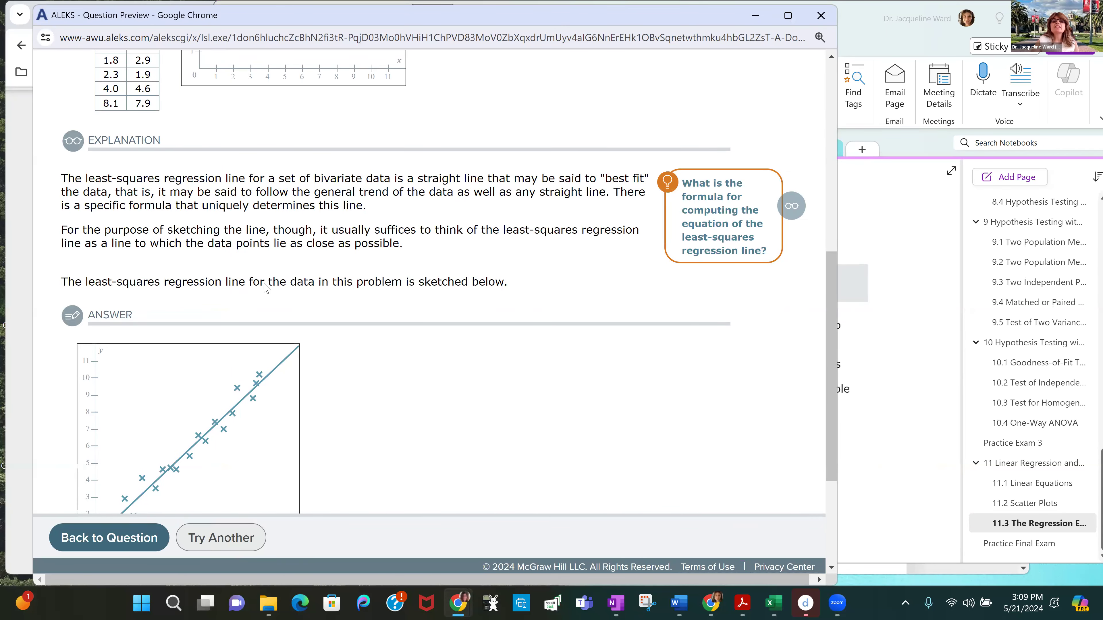
# Step: Load a new least-squares problem with a downward-trending scatter plot and pick the Line tool
pyautogui.scroll(-2, 427, 240)
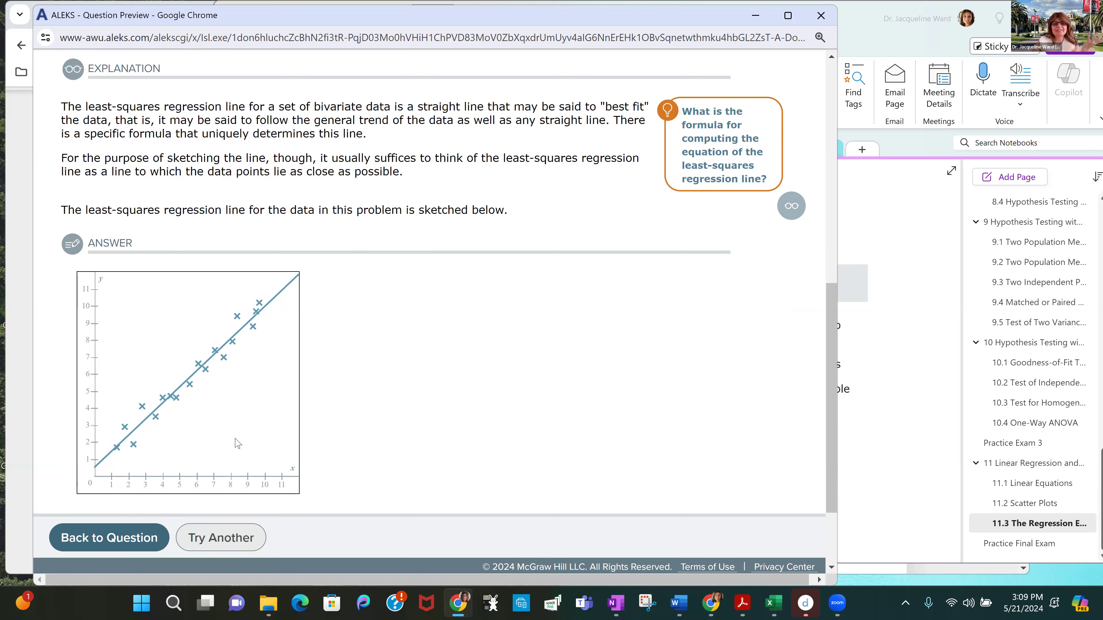
pyautogui.click(205, 538)
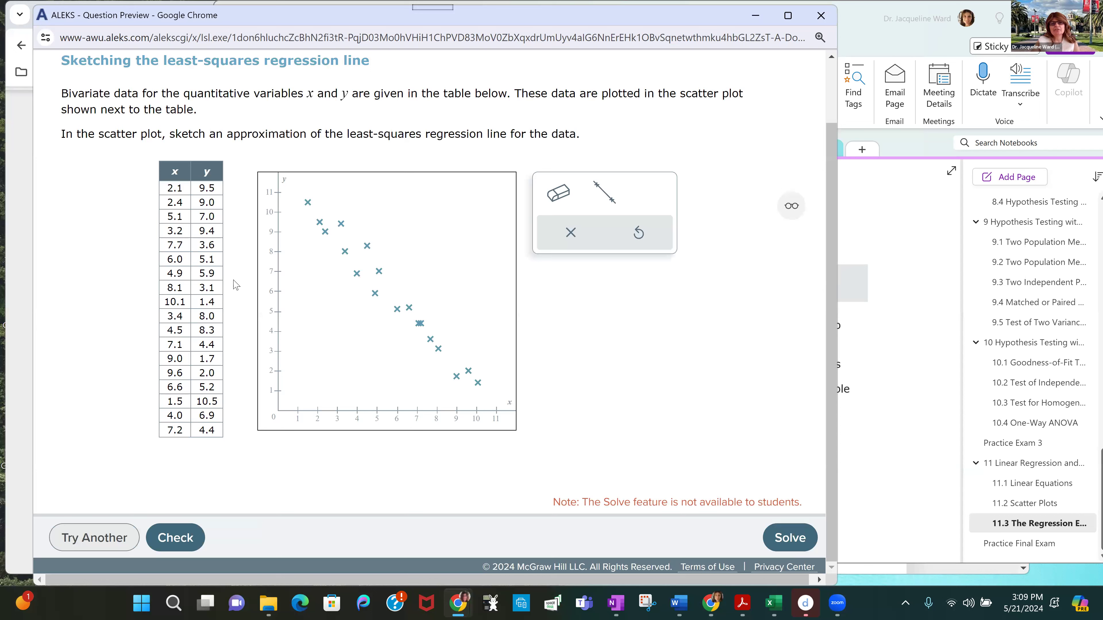
pyautogui.click(607, 198)
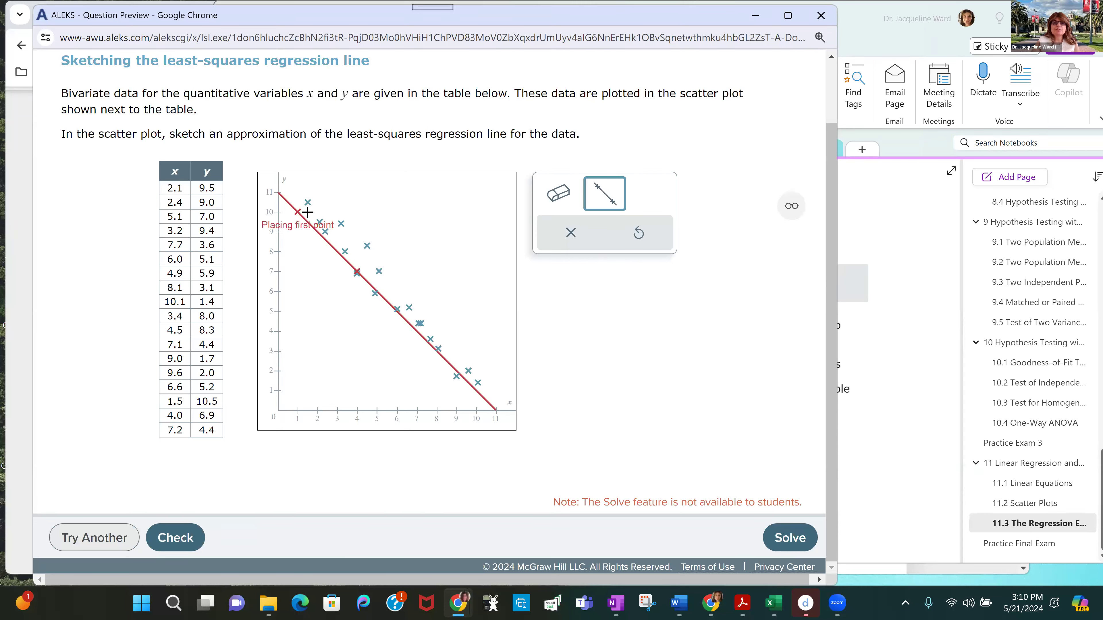
# Step: Draw the line from the upper-left to the lower-right data, check it, then load another problem
pyautogui.click(309, 213)
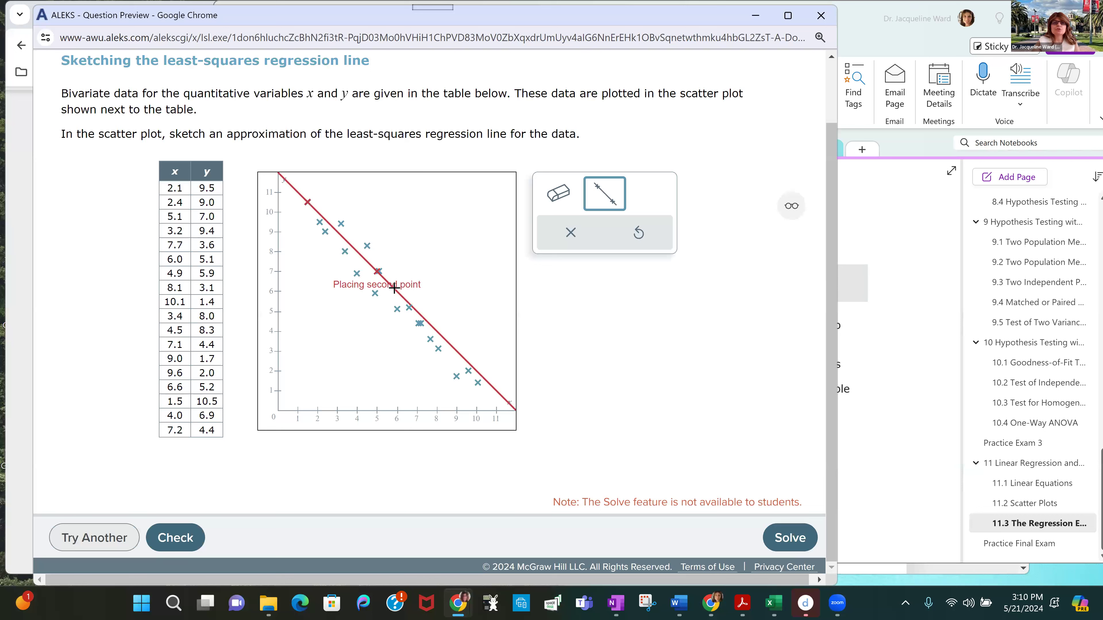
pyautogui.click(431, 338)
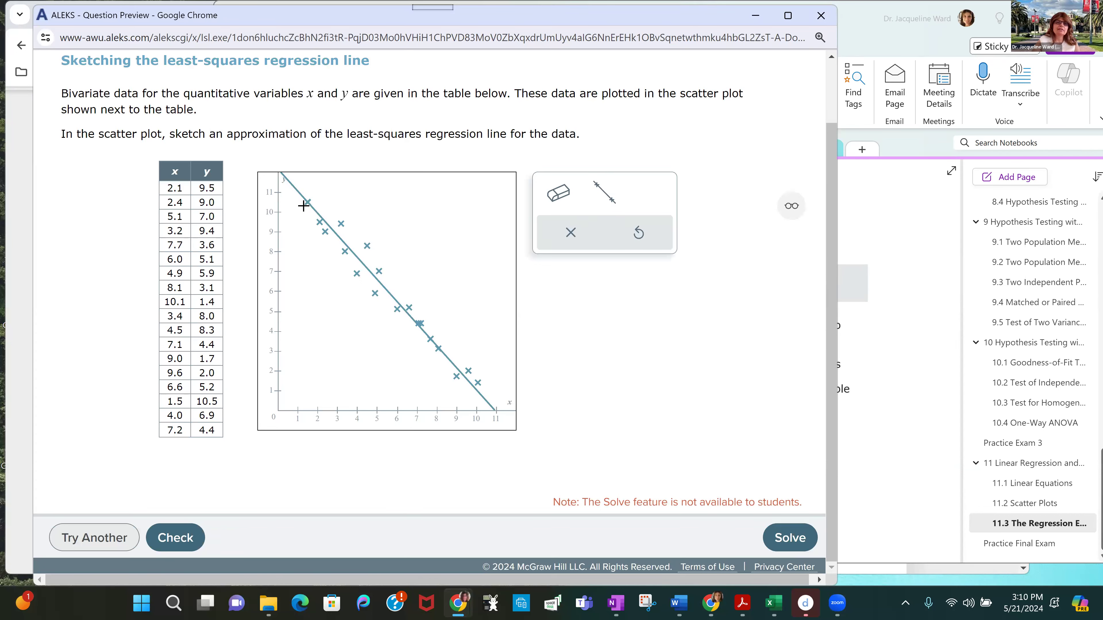
pyautogui.click(171, 542)
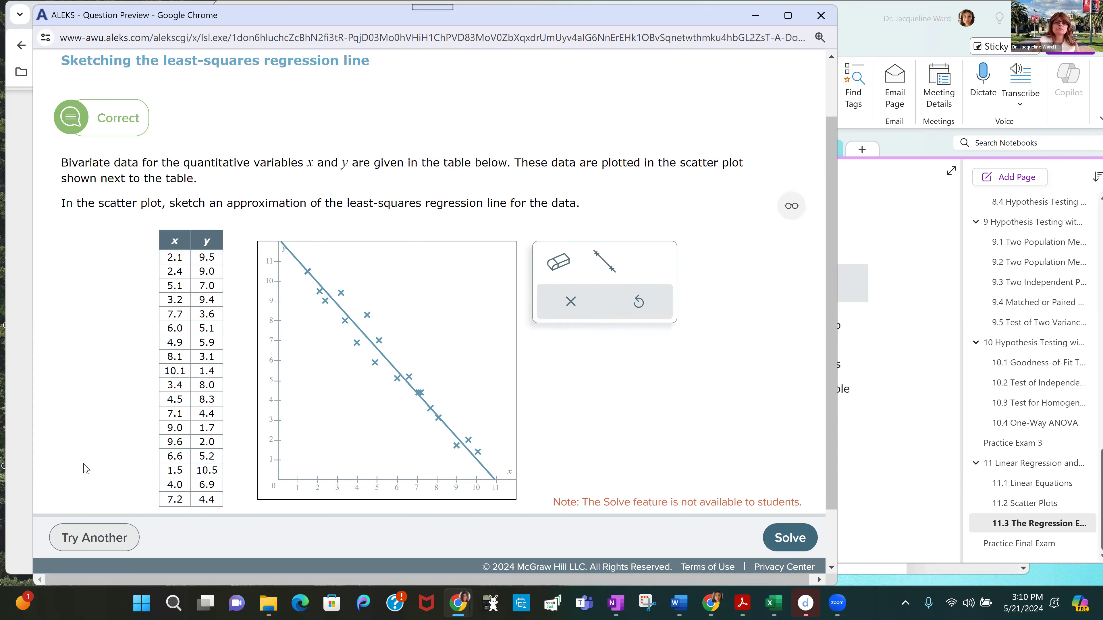
pyautogui.click(96, 538)
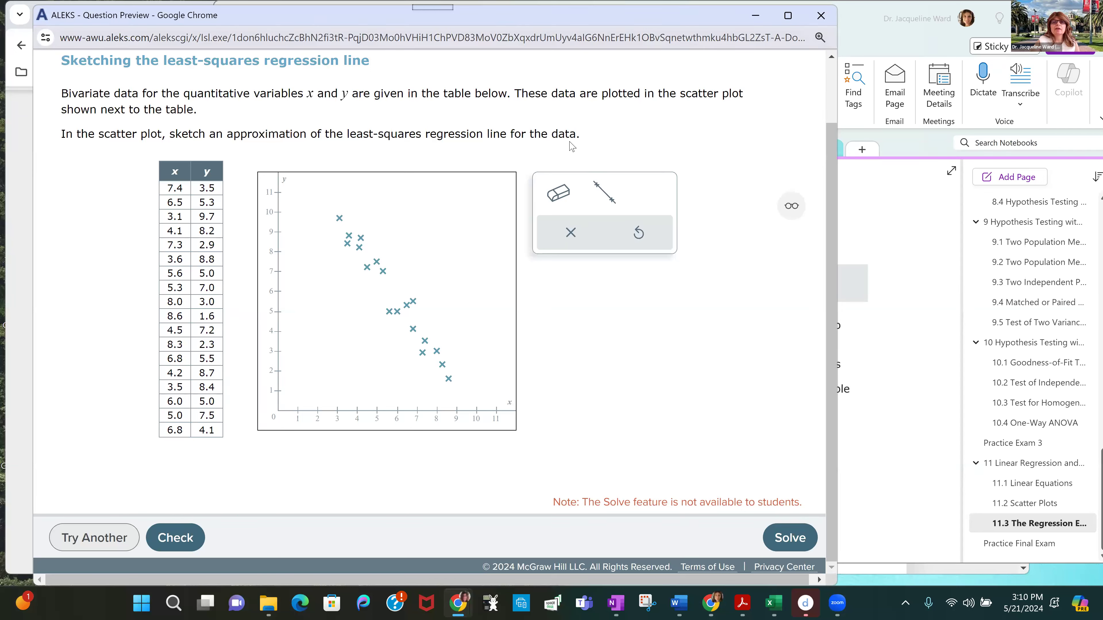
# Step: With the Line tool, sketch a downward line from above the upper-left points to the lower-right points
pyautogui.click(604, 201)
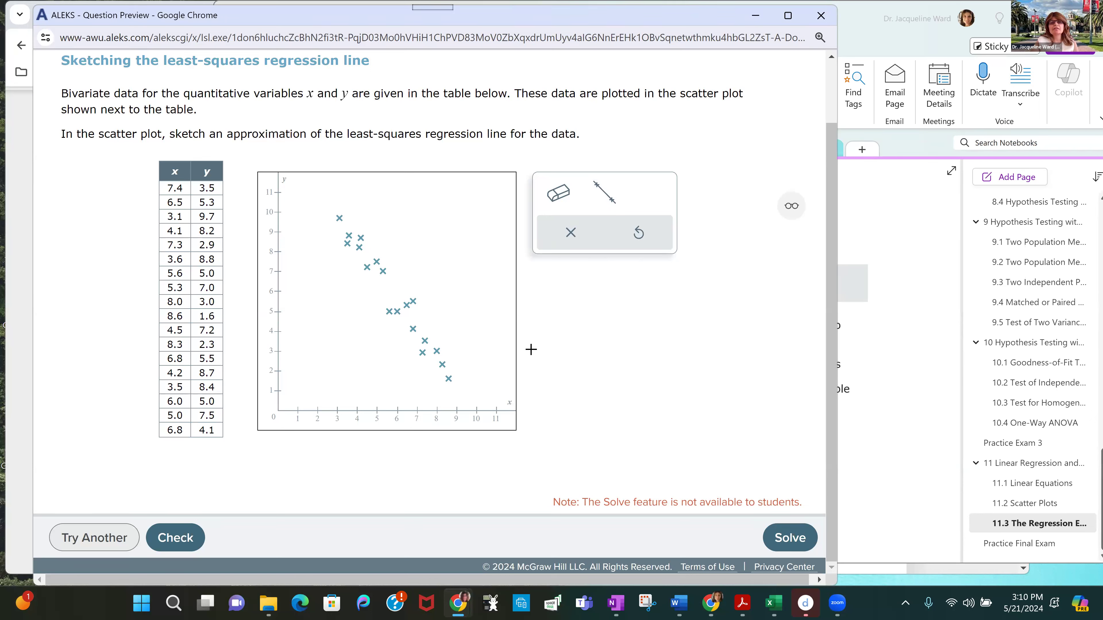
pyautogui.click(603, 194)
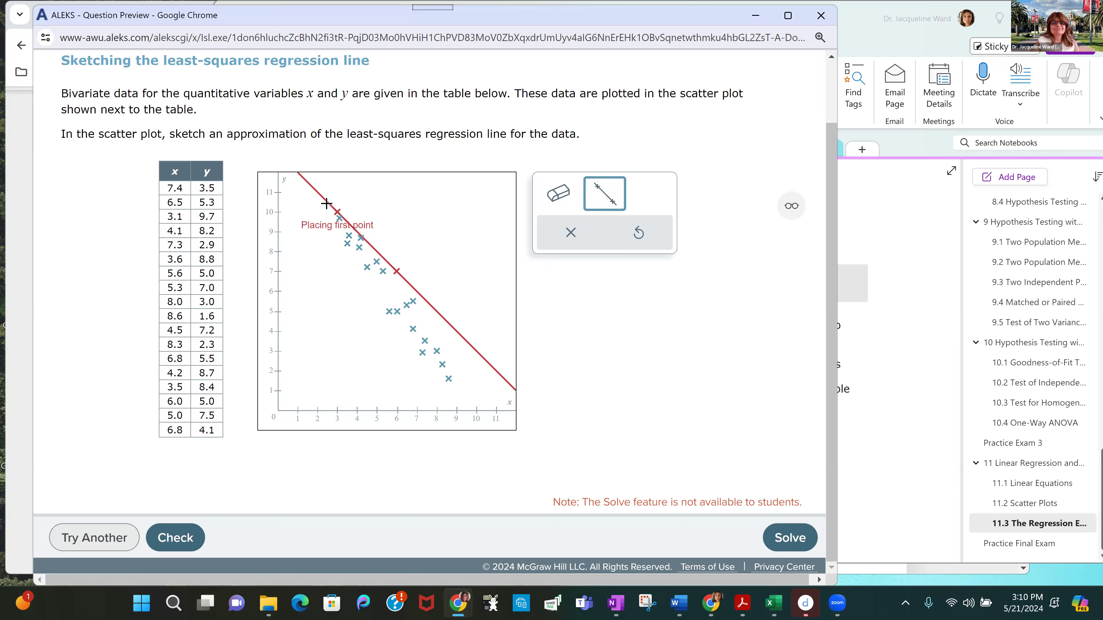
pyautogui.click(317, 212)
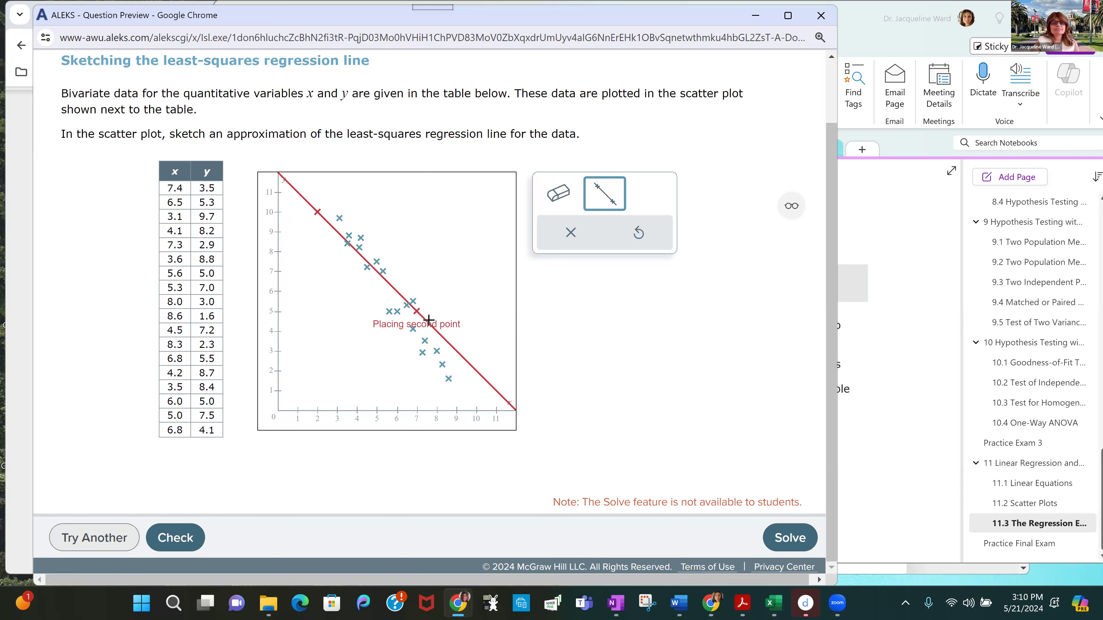
pyautogui.click(429, 336)
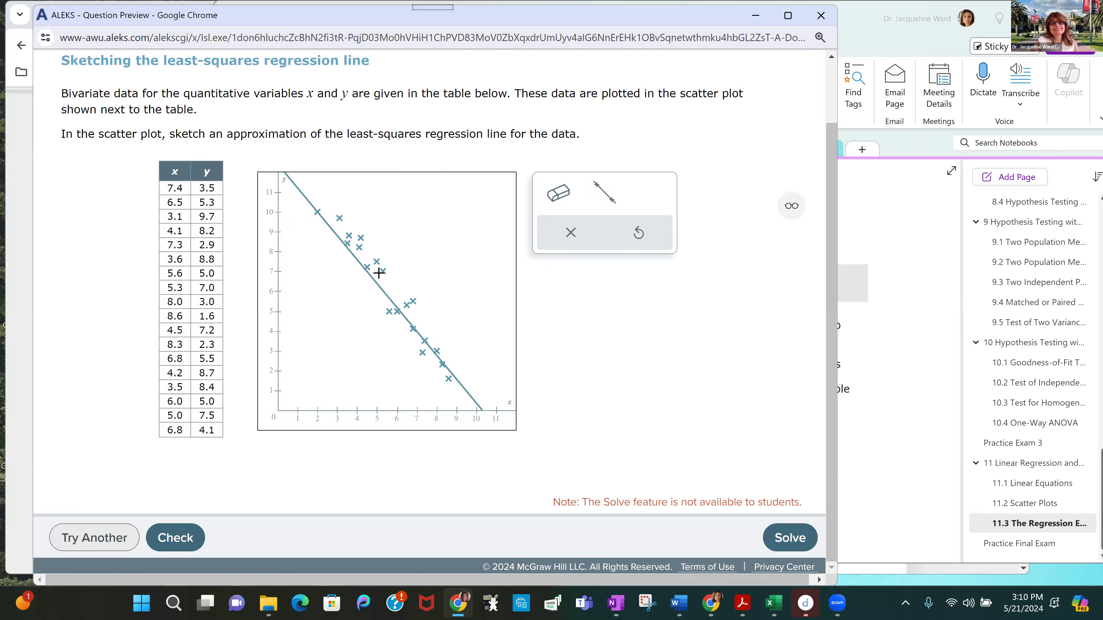
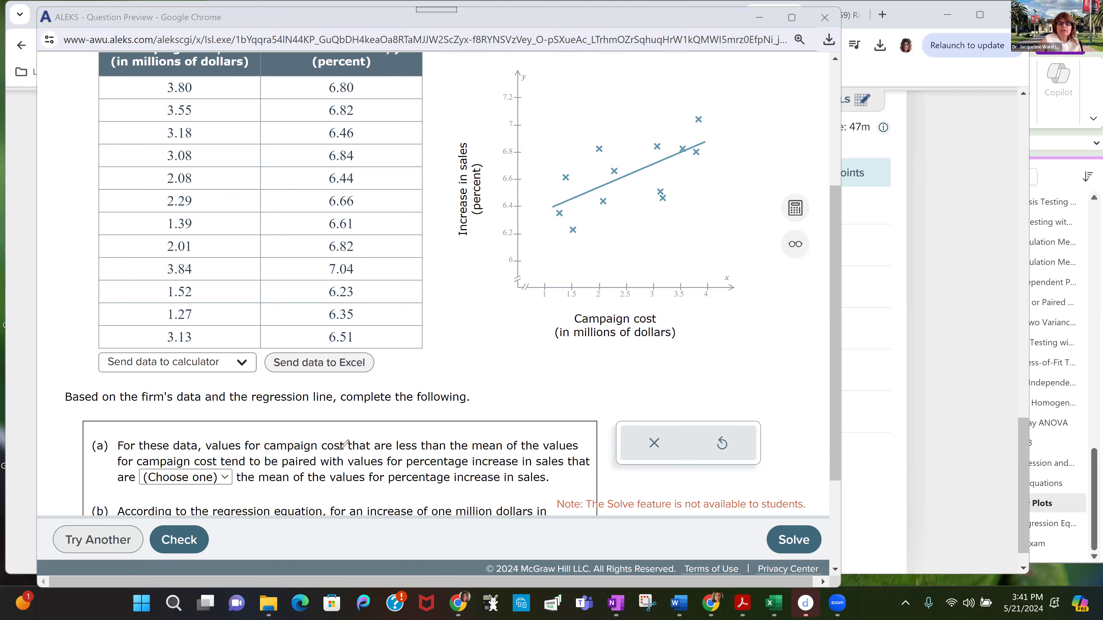
# Step: Underline 'less than the mean of the values', 'for campaign cost' and the 'millions of dollars' unit
pyautogui.moveTo(396, 453); pyautogui.dragTo(574, 450)
pyautogui.moveTo(126, 465); pyautogui.dragTo(218, 467)
pyautogui.moveTo(568, 344); pyautogui.dragTo(658, 343)
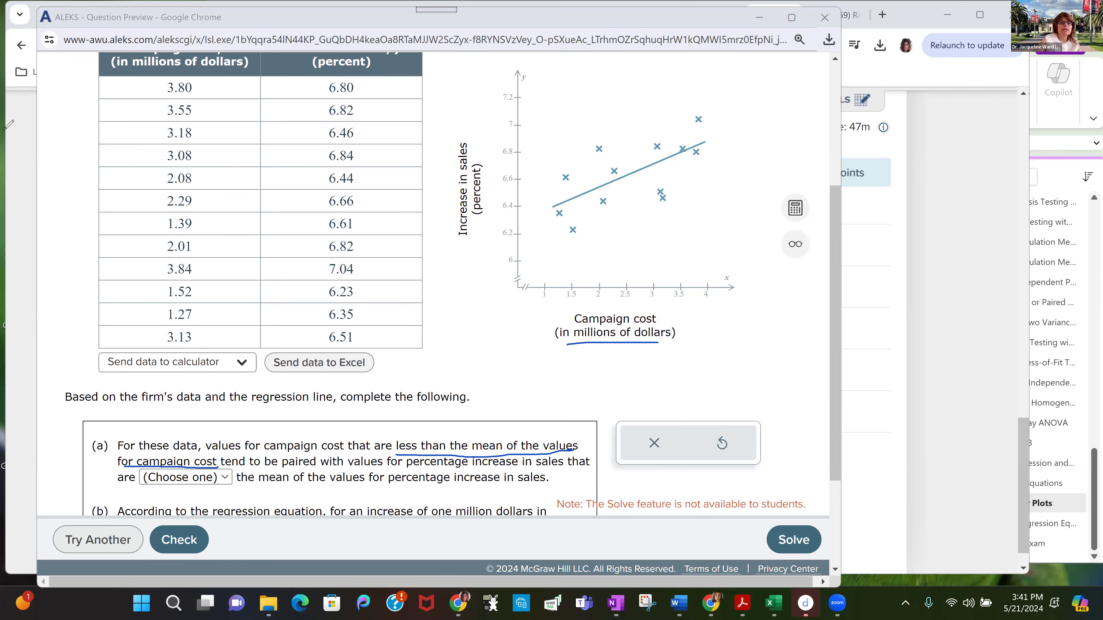
# Step: Send the Campaign cost values to the calculator and compute their mean, 2.595
pyautogui.click(210, 365)
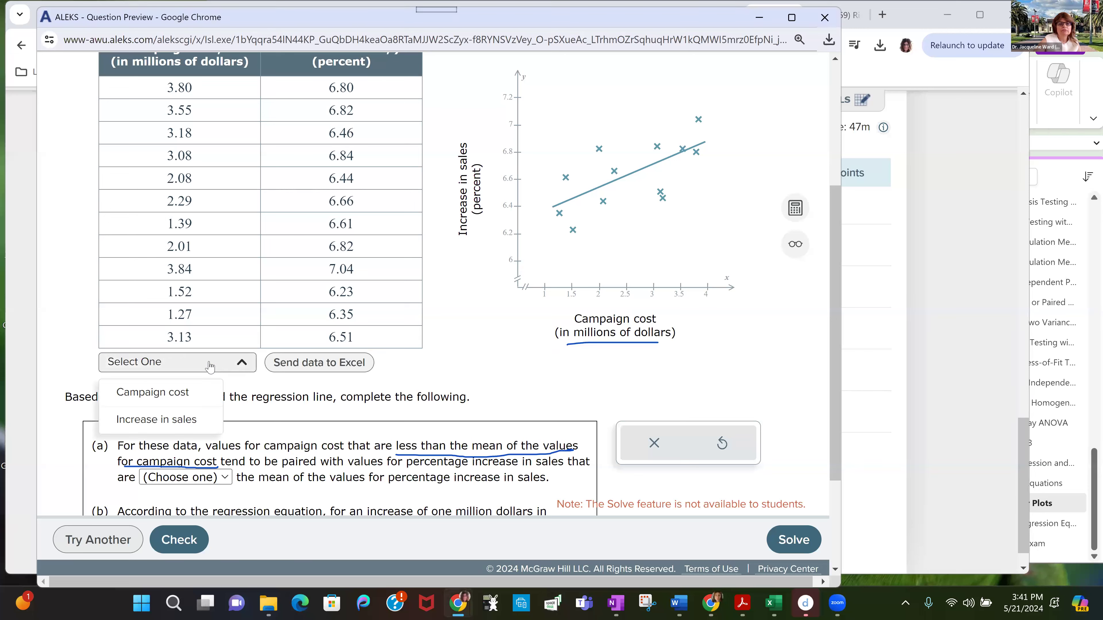
pyautogui.click(183, 394)
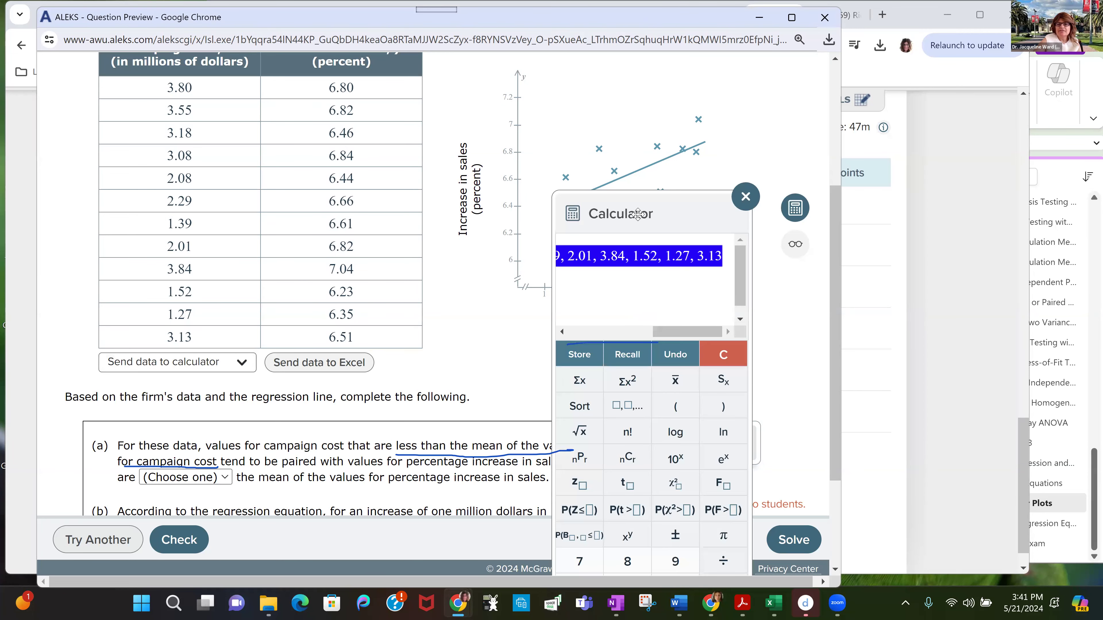
pyautogui.moveTo(643, 220); pyautogui.dragTo(352, 89)
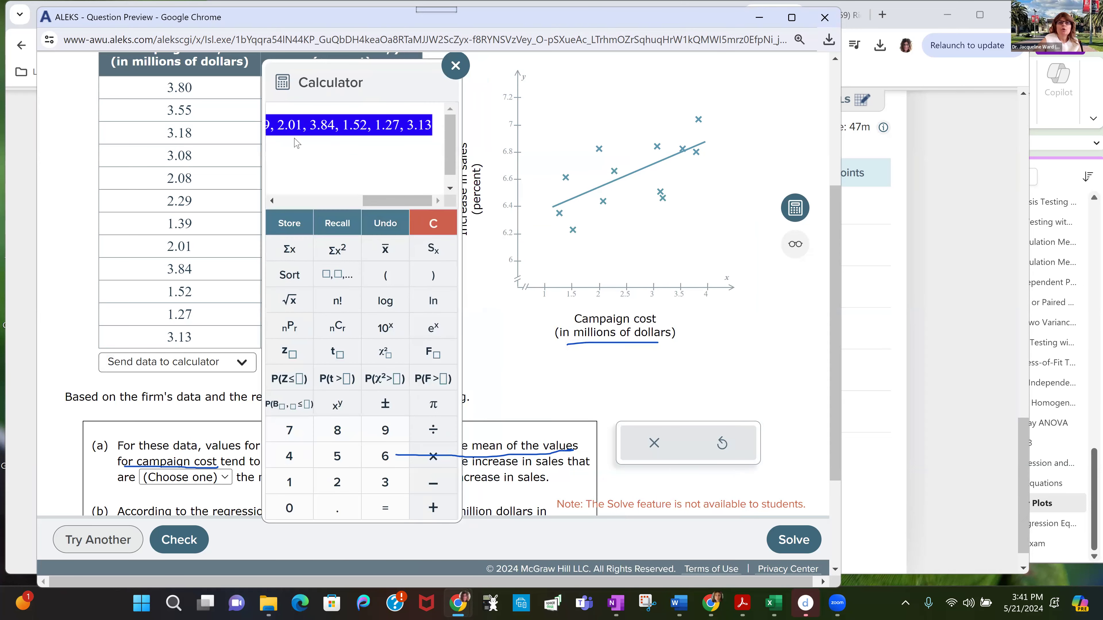
pyautogui.click(384, 249)
pyautogui.click(385, 507)
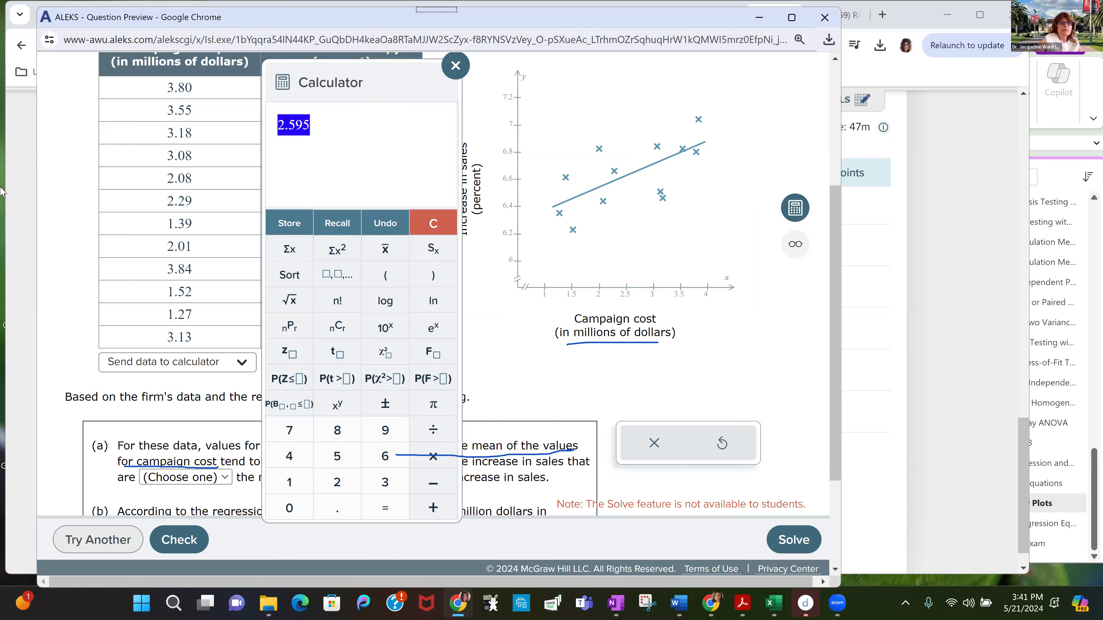
pyautogui.click(659, 276)
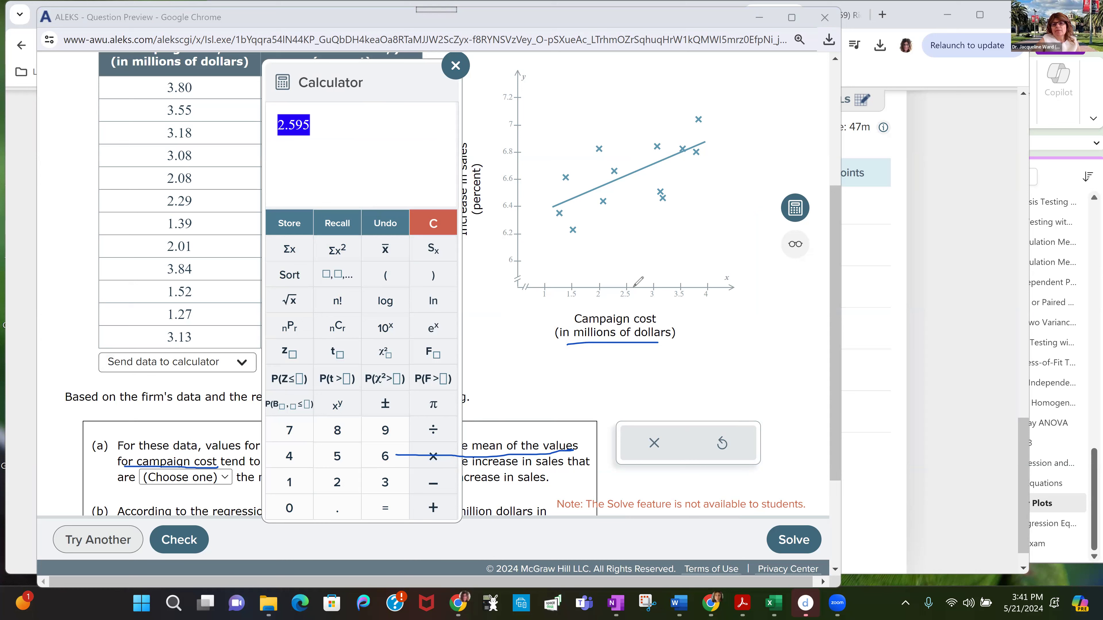
# Step: Label 2.595 under the x-axis and draw a vertical line at that campaign cost
pyautogui.moveTo(628, 301); pyautogui.dragTo(691, 298)
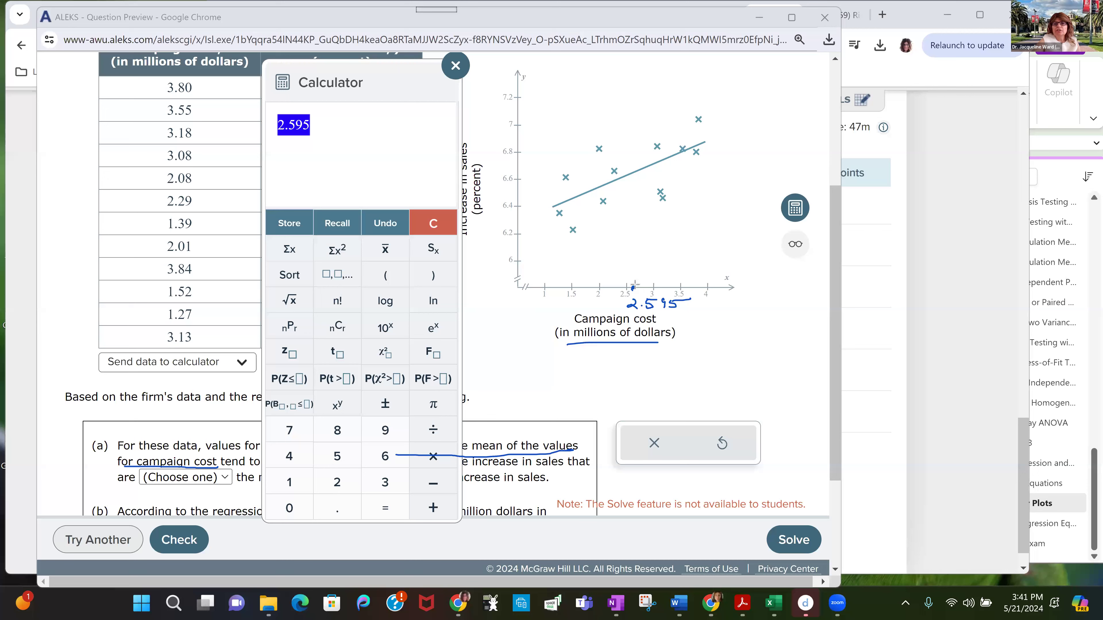
pyautogui.moveTo(633, 287)
pyautogui.mouseDown()
pyautogui.moveTo(640, 144)
pyautogui.moveTo(635, 67)
pyautogui.mouseUp()
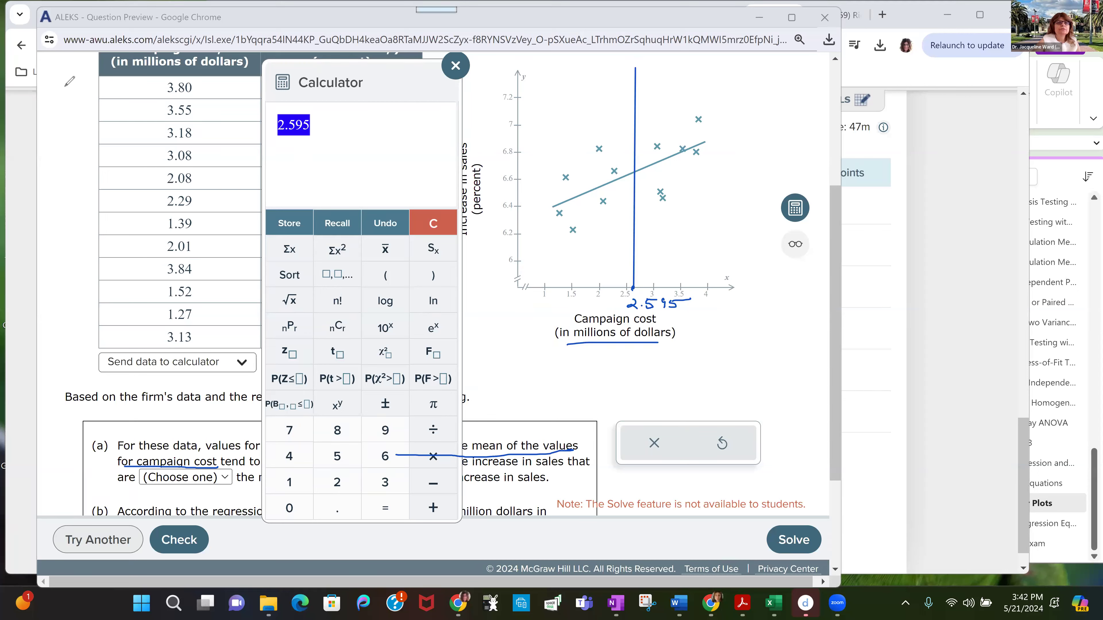
pyautogui.moveTo(369, 84); pyautogui.dragTo(812, 88)
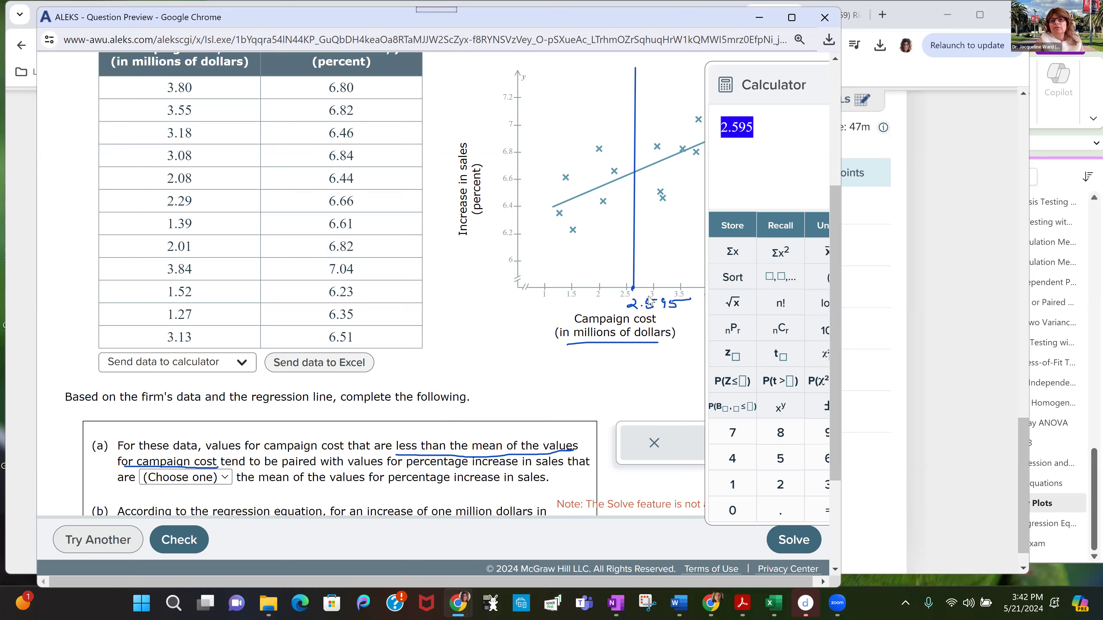
pyautogui.click(642, 307)
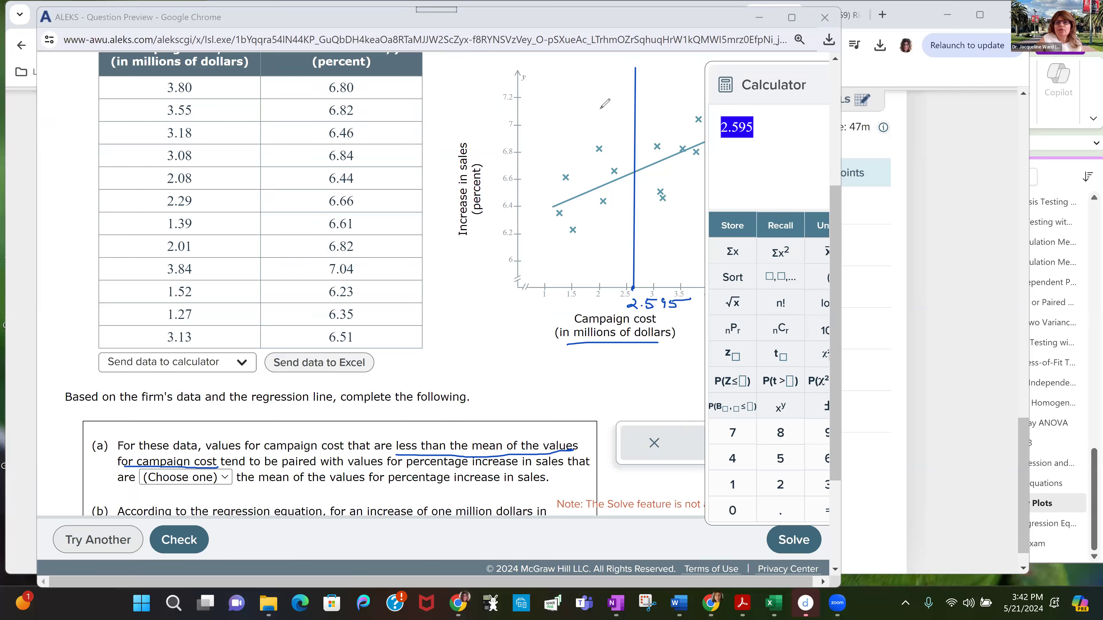
# Step: Draw leftward arrows toward lower campaign costs and move the calculator aside
pyautogui.moveTo(622, 100)
pyautogui.mouseDown()
pyautogui.moveTo(579, 98)
pyautogui.moveTo(564, 129)
pyautogui.mouseUp()
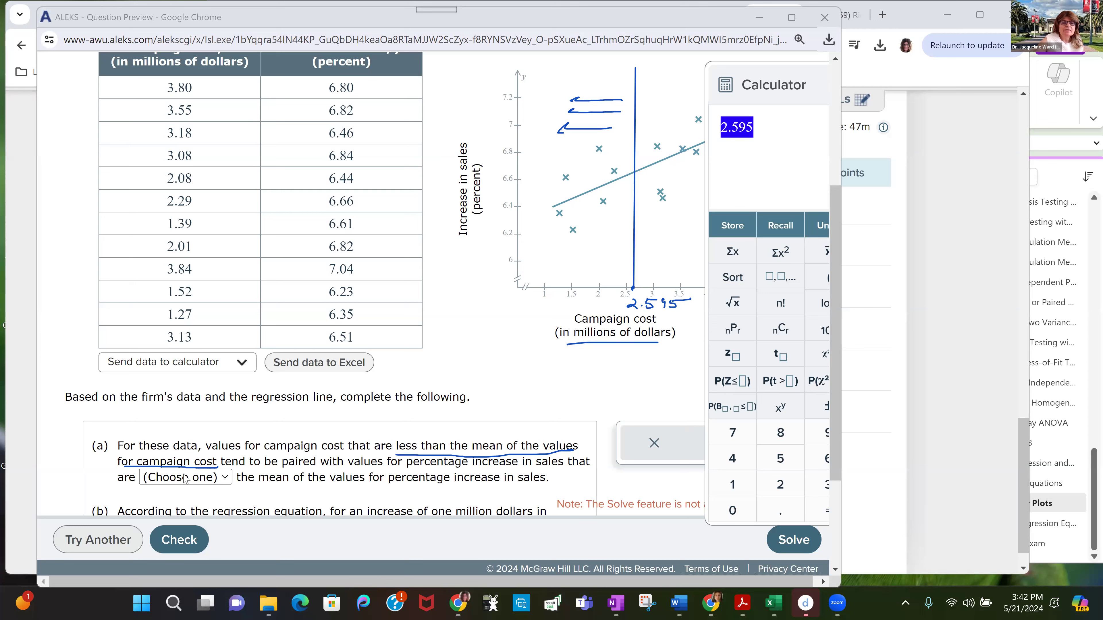
pyautogui.click(205, 478)
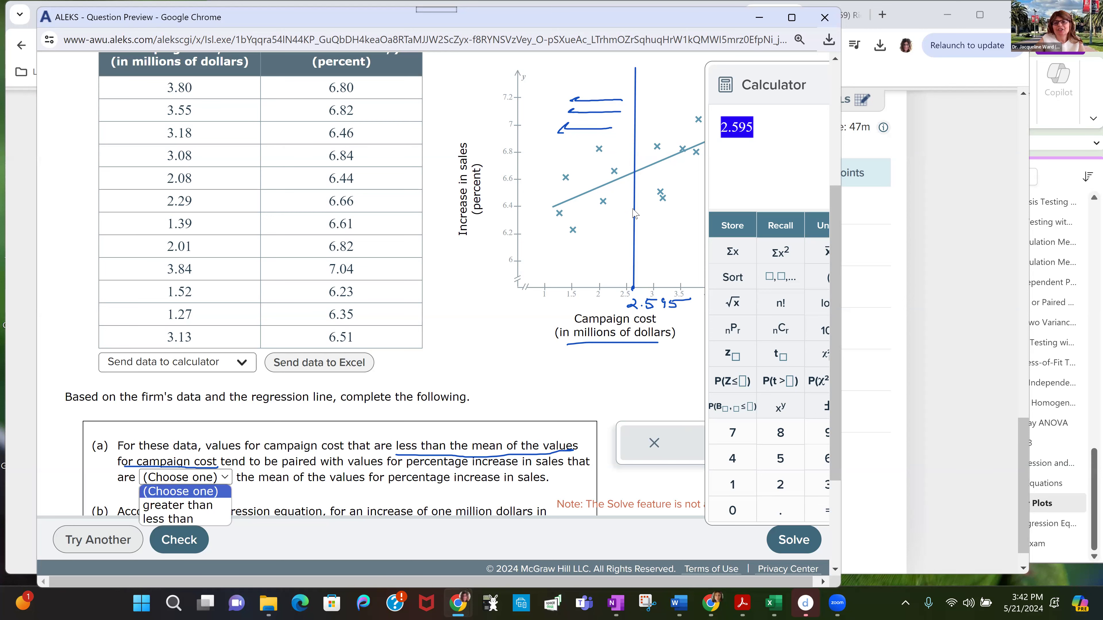
pyautogui.moveTo(769, 87); pyautogui.dragTo(319, 101)
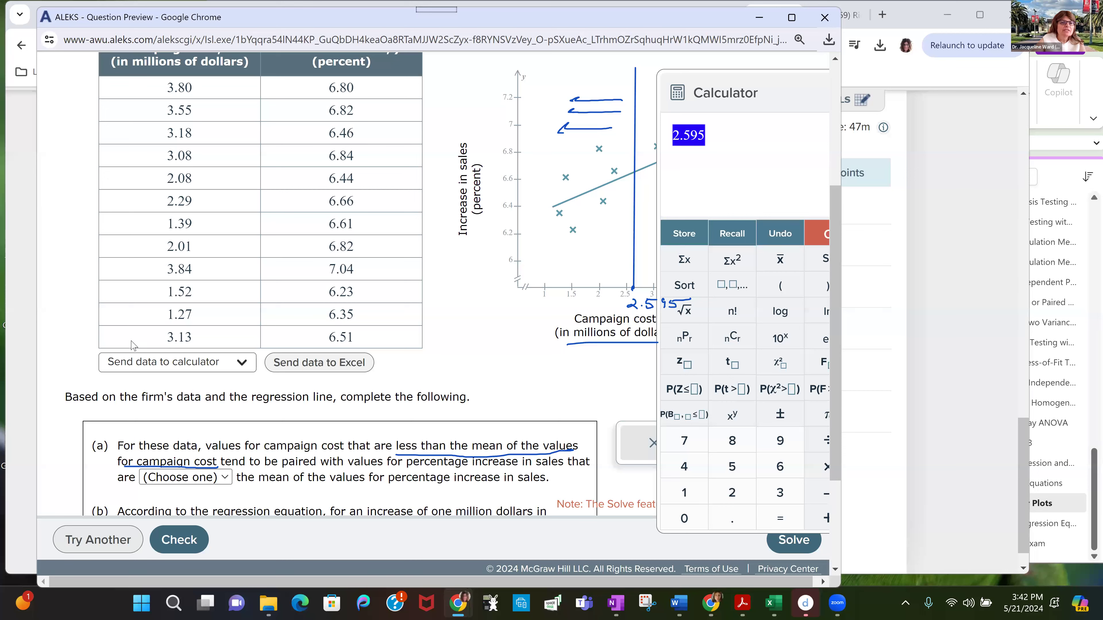
# Step: Send the Increase in sales values to the calculator, take the mean, and clear the Undefined result
pyautogui.click(132, 362)
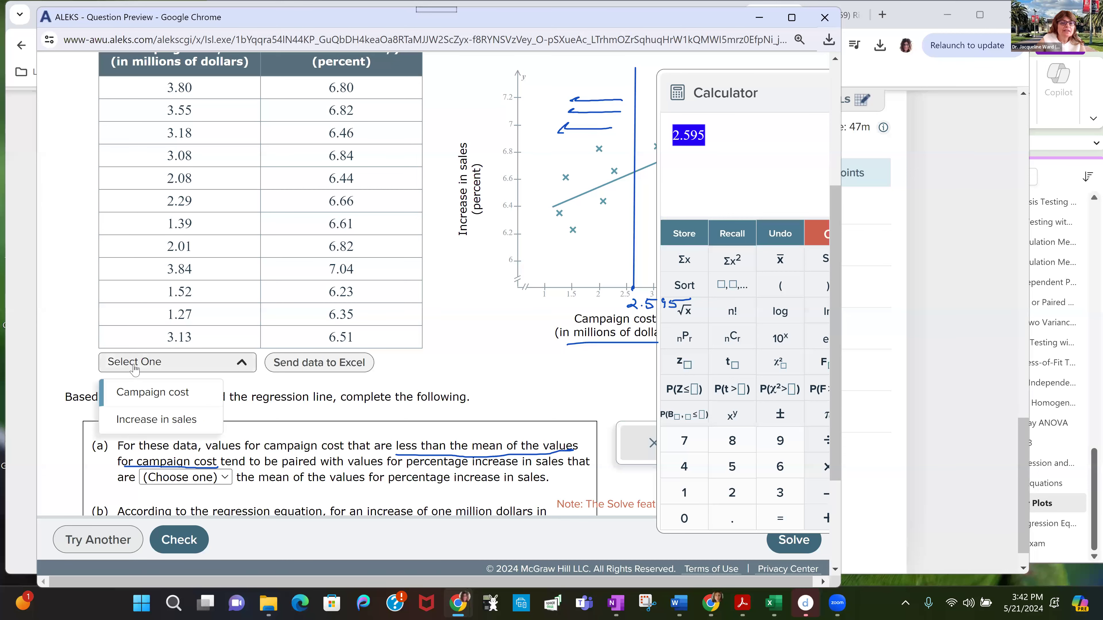
pyautogui.click(141, 429)
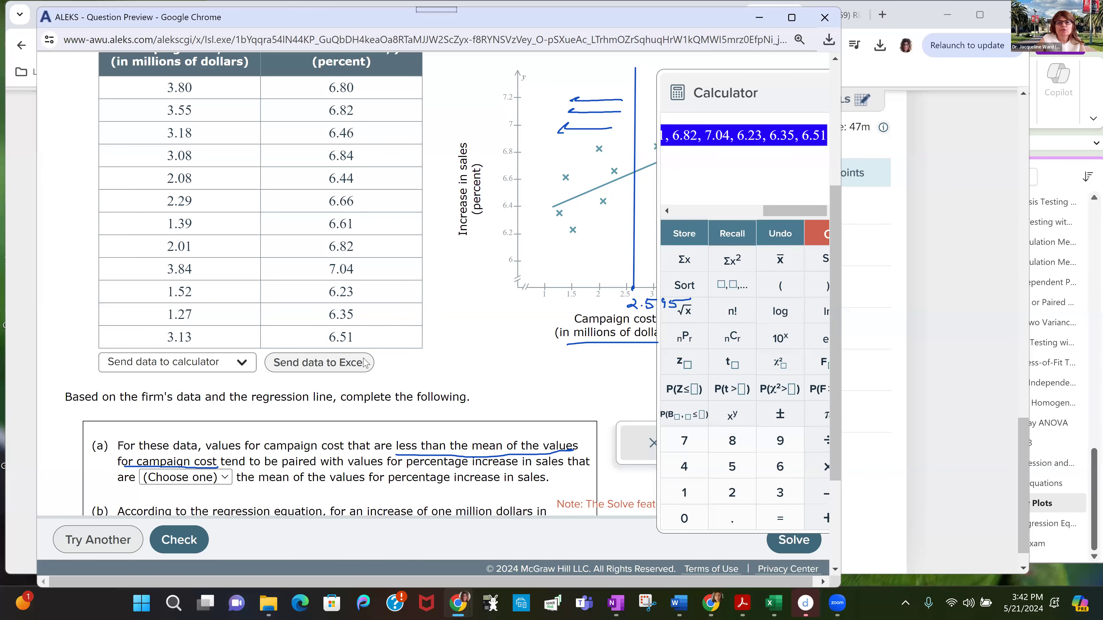
pyautogui.moveTo(781, 97); pyautogui.dragTo(386, 80)
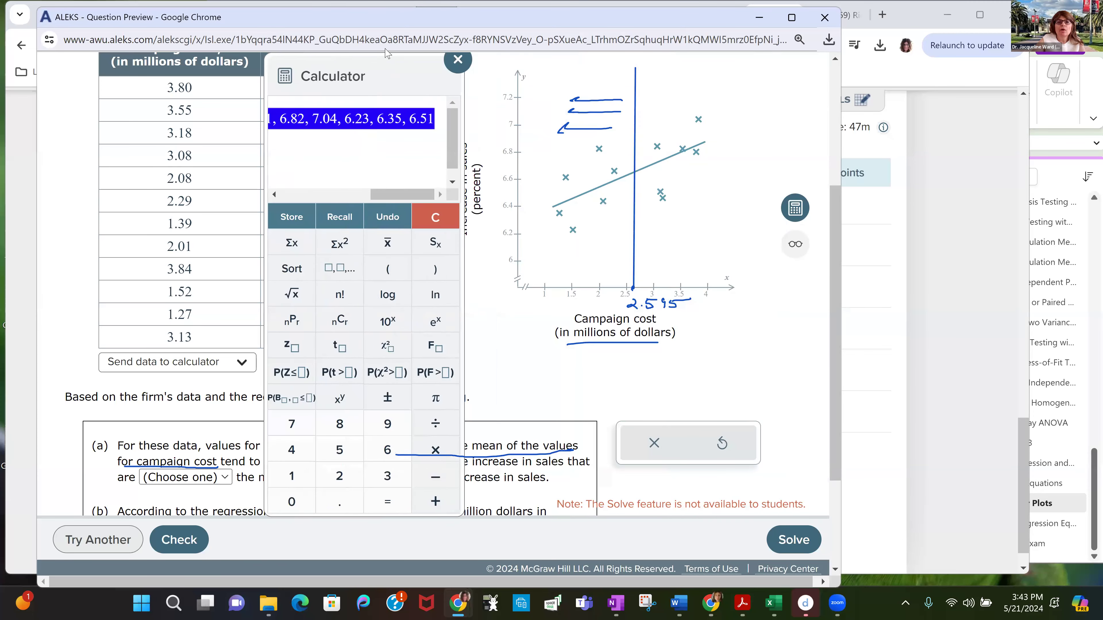
pyautogui.click(382, 245)
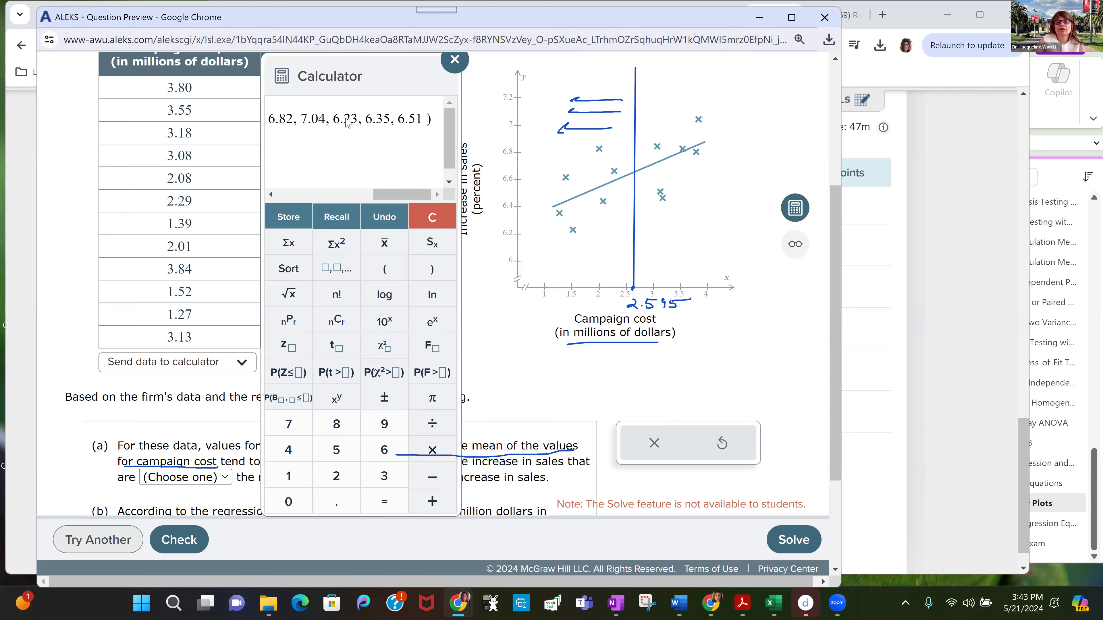
pyautogui.click(383, 506)
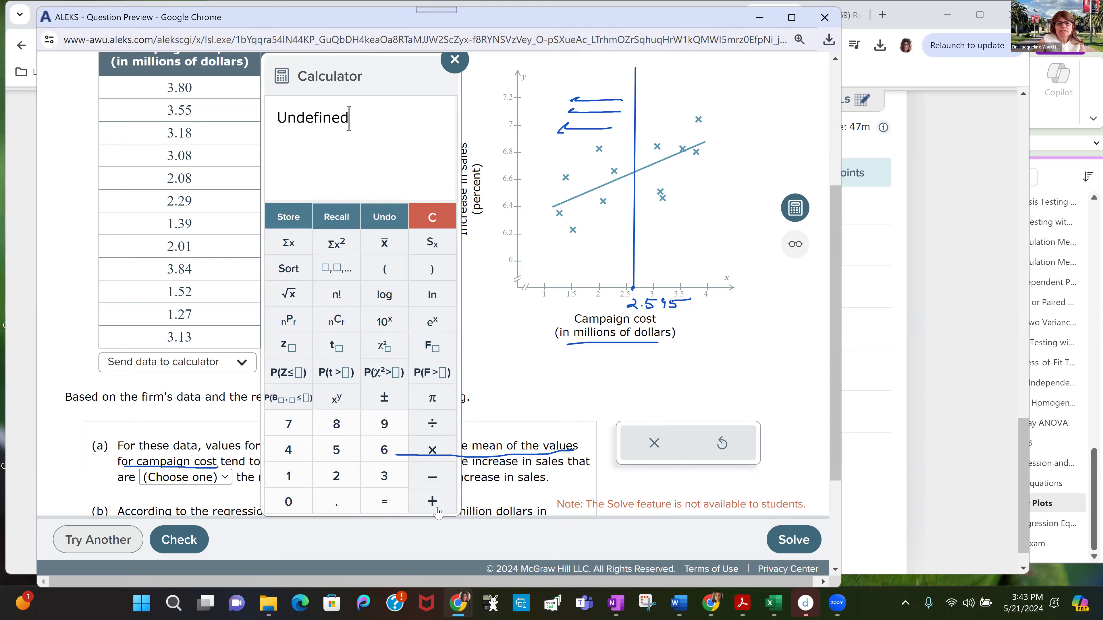
pyautogui.click(431, 216)
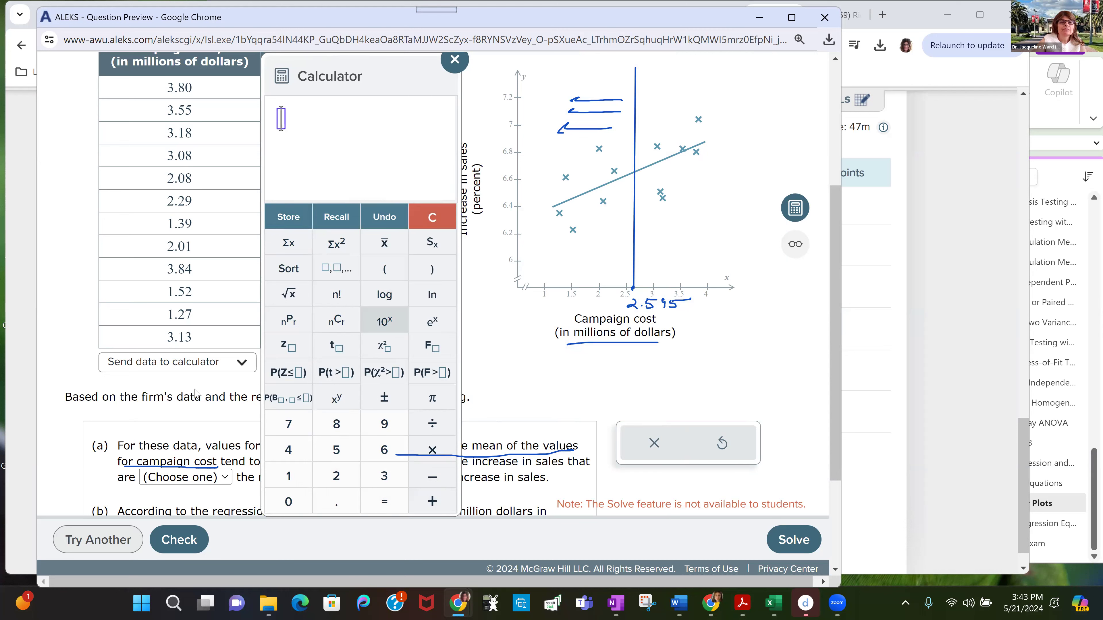
# Step: Resend the Increase in sales values and compute their mean, 6.6316666667
pyautogui.click(147, 364)
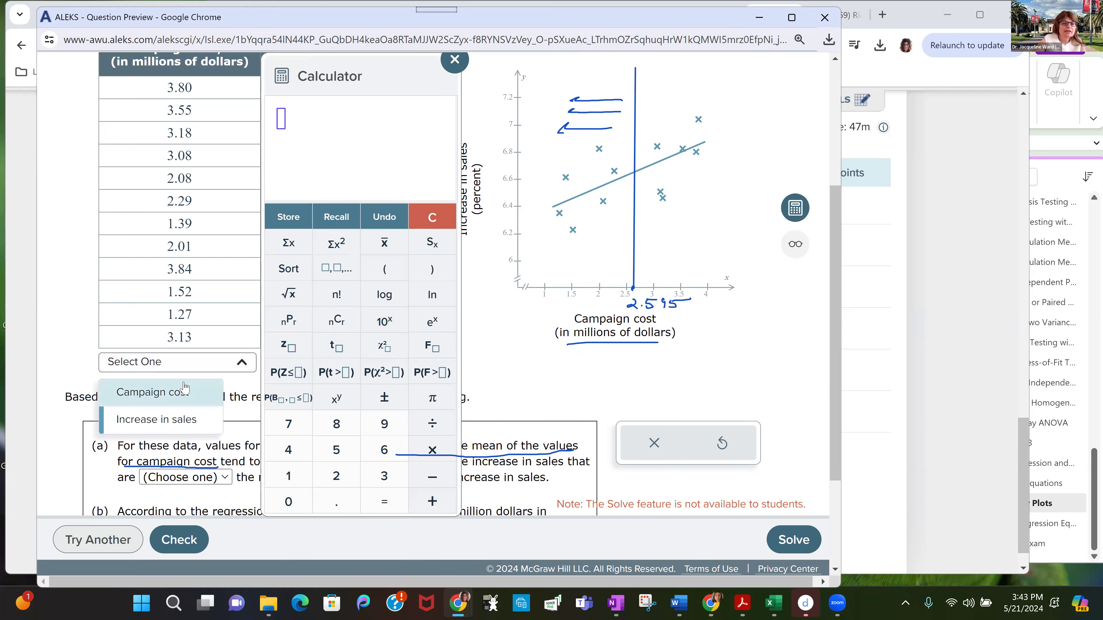
pyautogui.click(163, 420)
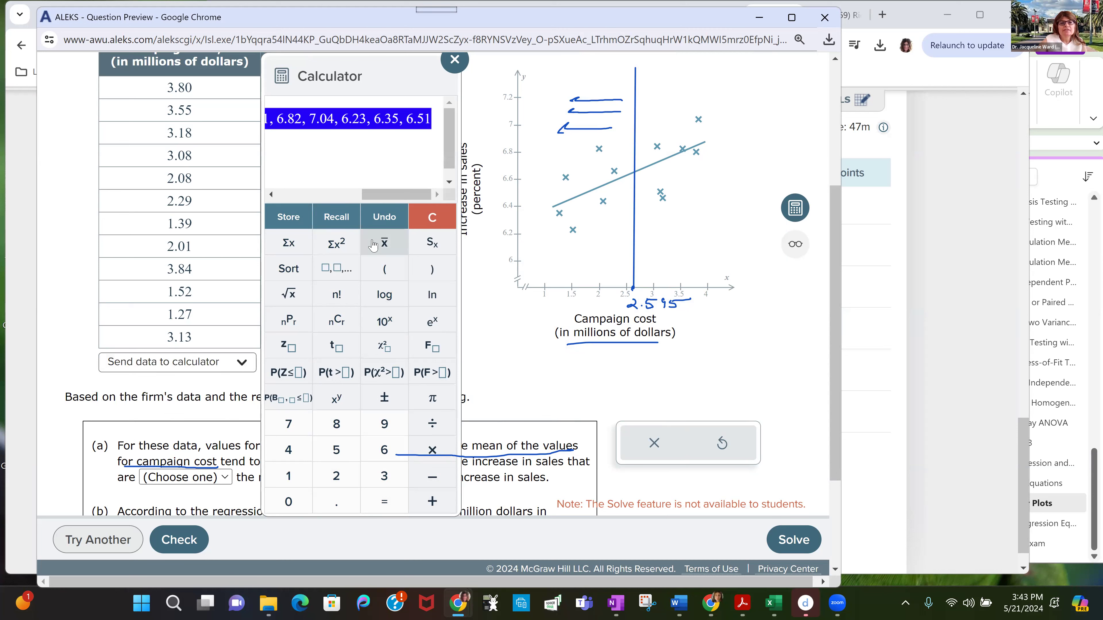
pyautogui.click(385, 253)
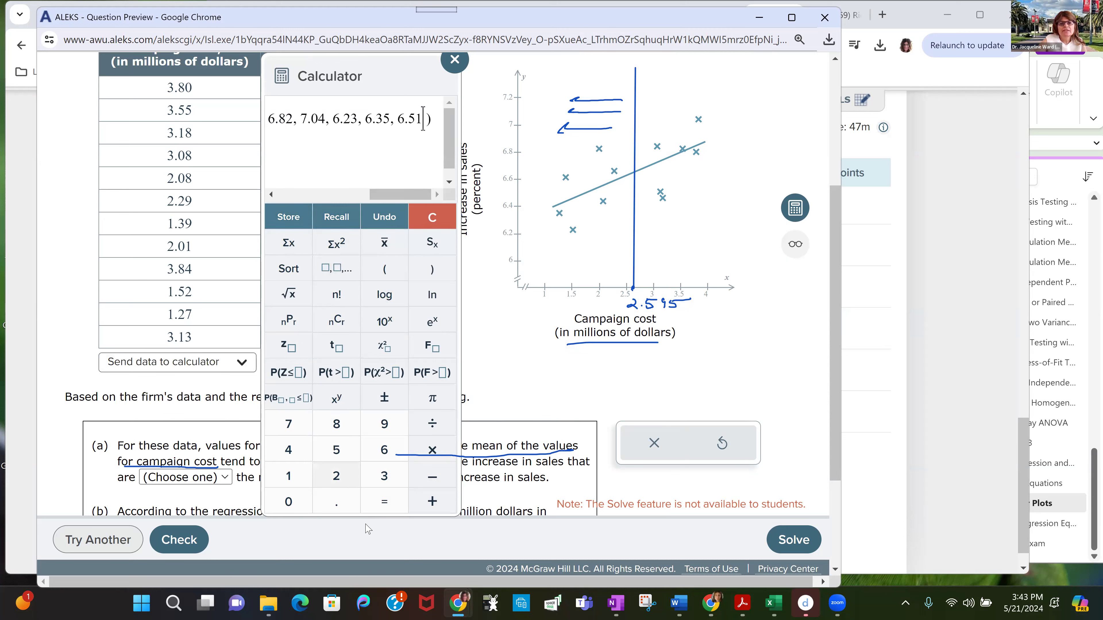
pyautogui.click(383, 504)
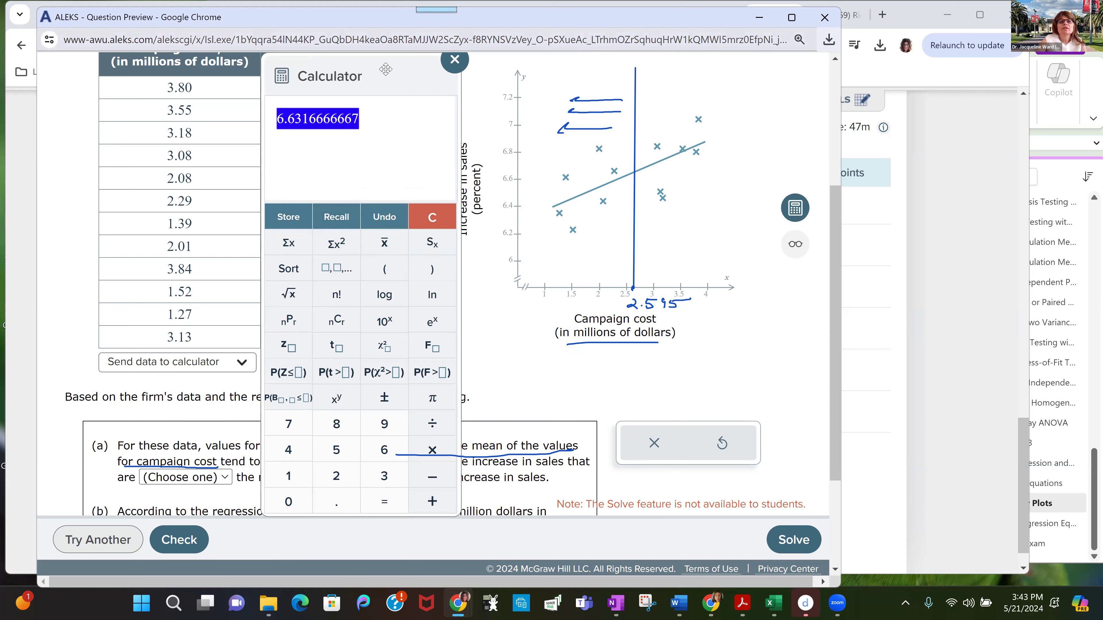
pyautogui.moveTo(326, 83); pyautogui.dragTo(247, 83)
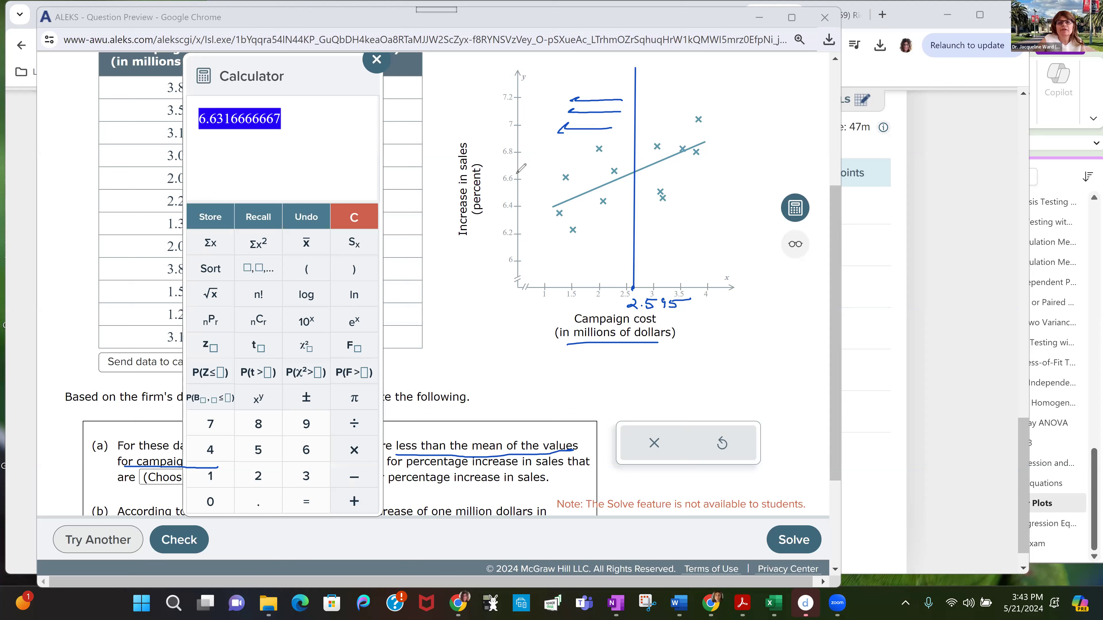
# Step: Write 6.632 beside the y-axis, draw a horizontal line there, and close the calculator
pyautogui.click(494, 171)
pyautogui.moveTo(488, 171); pyautogui.dragTo(527, 169)
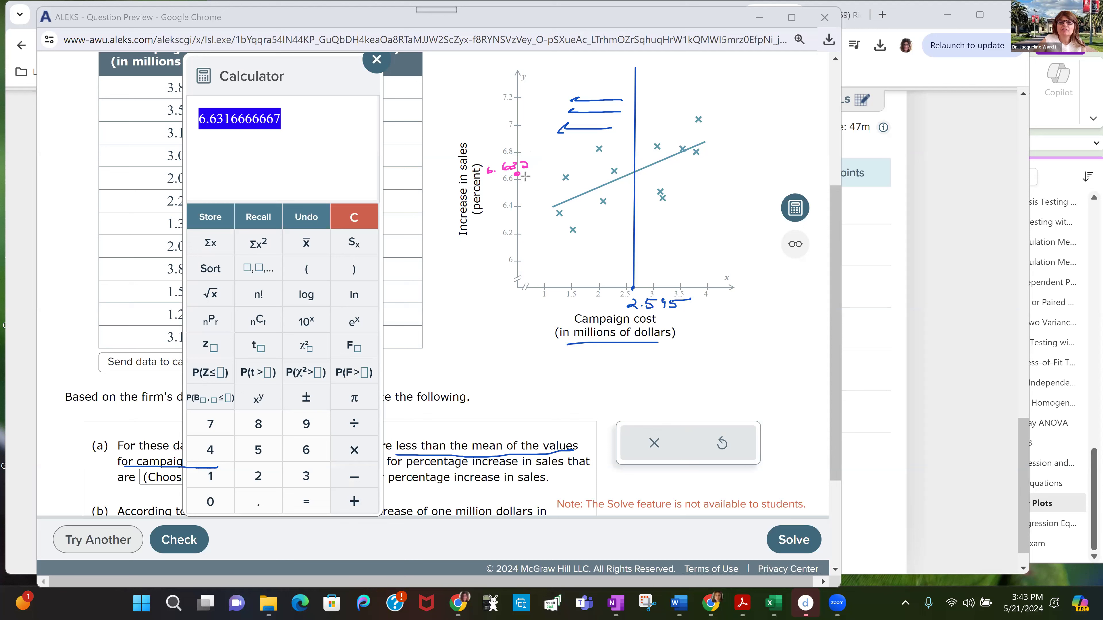
pyautogui.moveTo(517, 174); pyautogui.dragTo(739, 166)
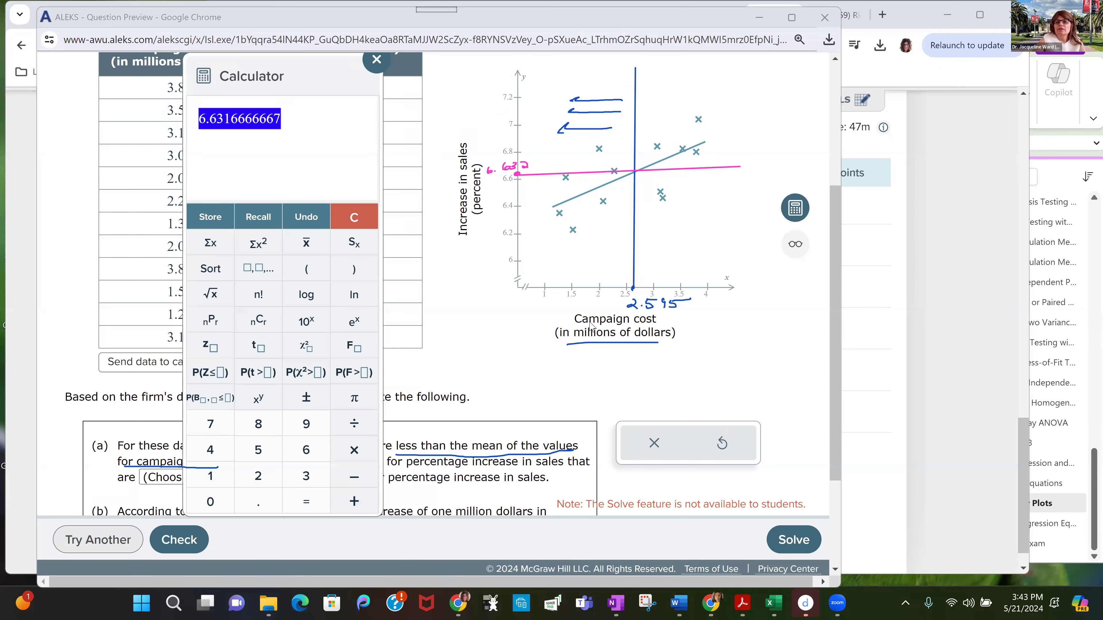
pyautogui.moveTo(280, 74); pyautogui.dragTo(727, 129)
pyautogui.click(823, 115)
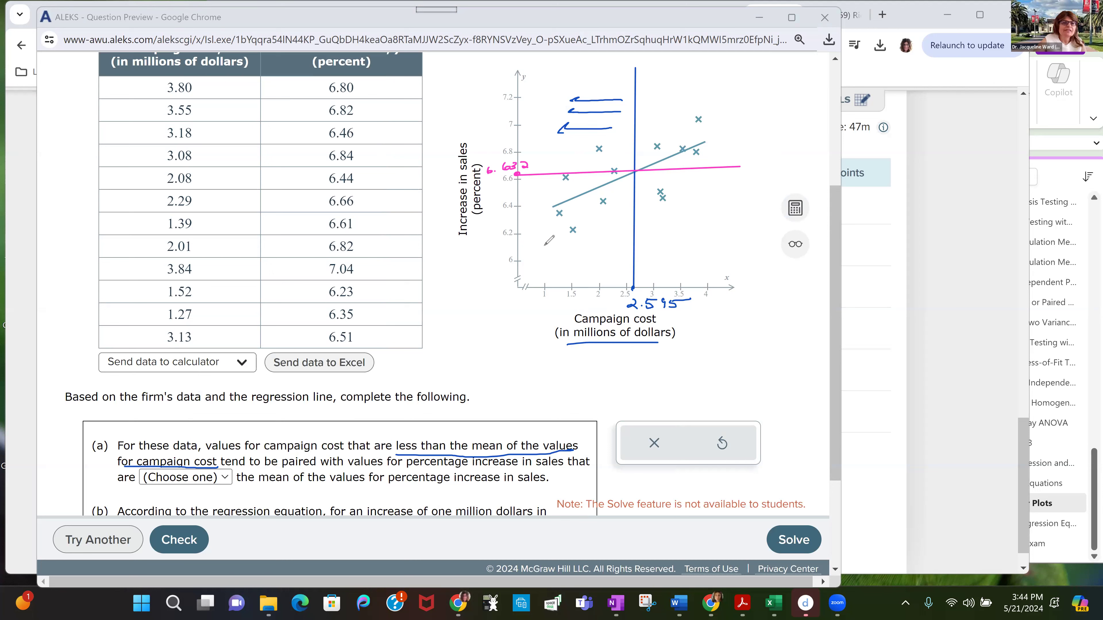
# Step: Circle the lower-left data points and answer part (a) with 'less than'
pyautogui.moveTo(548, 190)
pyautogui.mouseDown()
pyautogui.moveTo(568, 218)
pyautogui.moveTo(586, 201)
pyautogui.moveTo(580, 236)
pyautogui.moveTo(618, 205)
pyautogui.moveTo(608, 235)
pyautogui.mouseUp()
pyautogui.click(617, 205)
pyautogui.moveTo(587, 217)
pyautogui.mouseDown()
pyautogui.moveTo(607, 234)
pyautogui.moveTo(619, 221)
pyautogui.mouseUp()
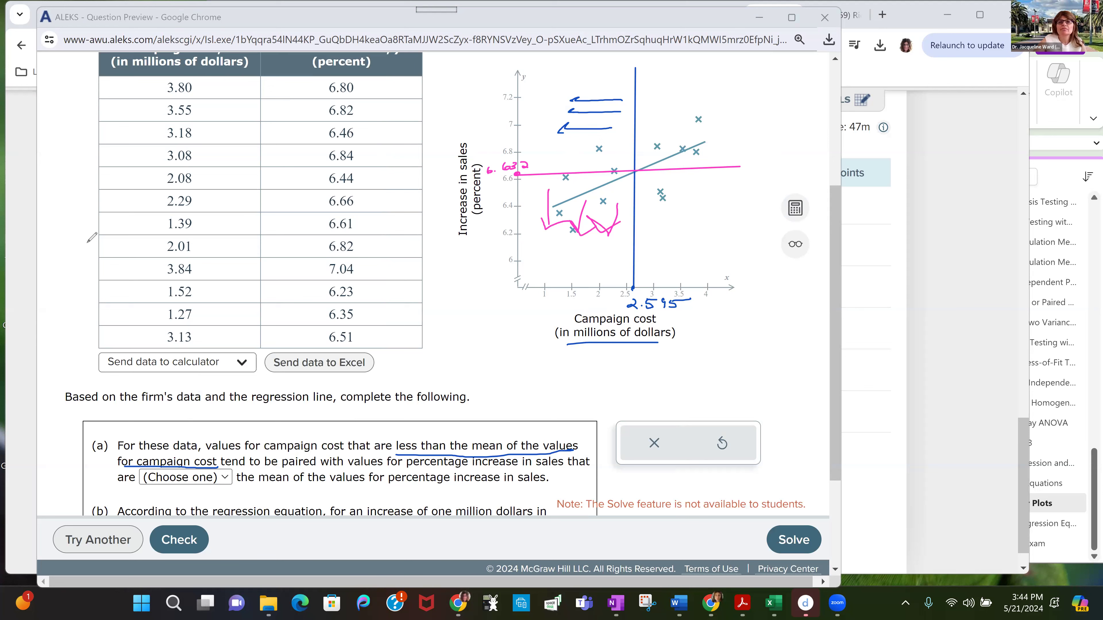
pyautogui.click(203, 480)
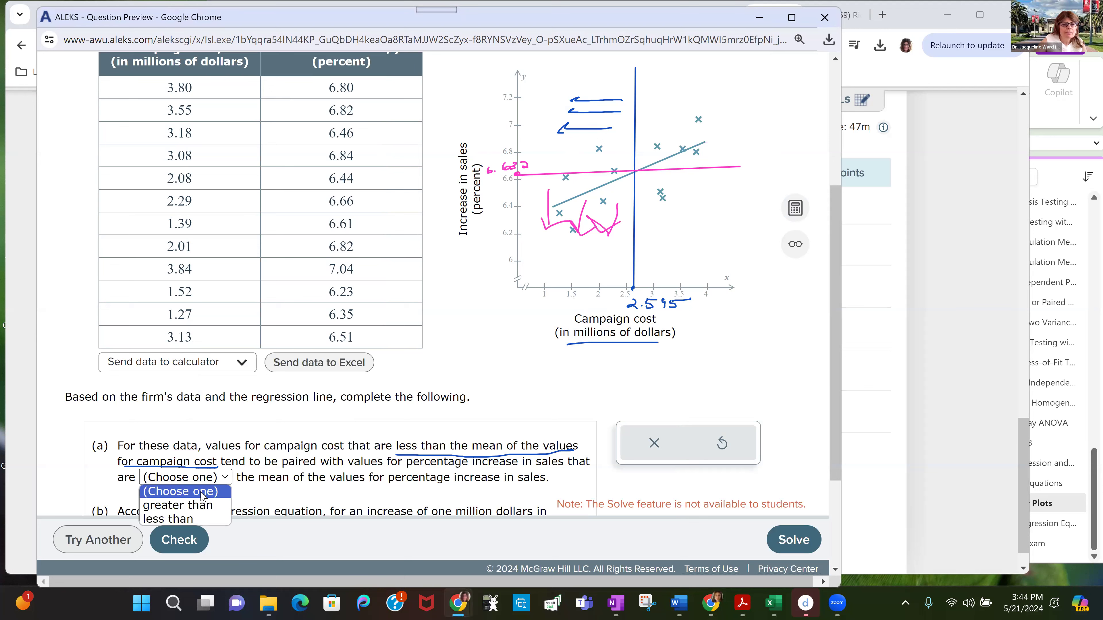
pyautogui.click(179, 520)
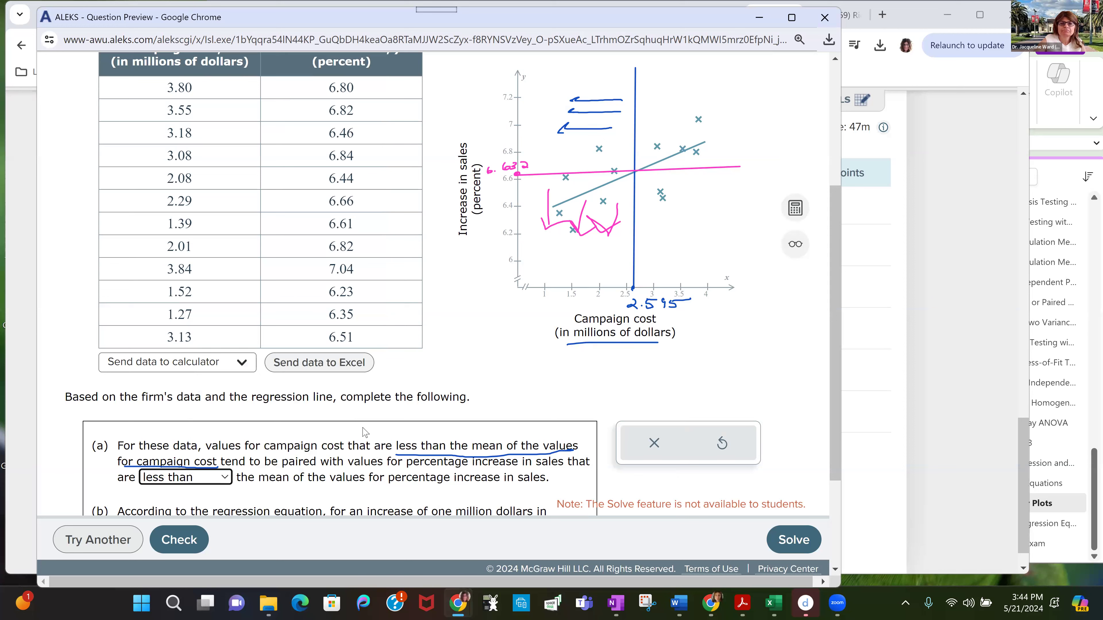